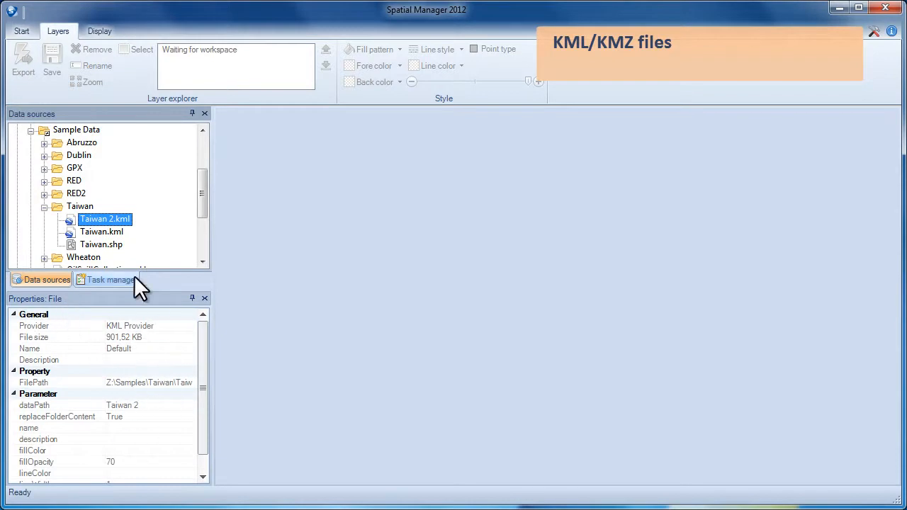
# - Load Taiwan 2.kml from the Sample Data Taiwan folder into a new map, accepting its connection parameters
pyautogui.doubleClick(107, 219)
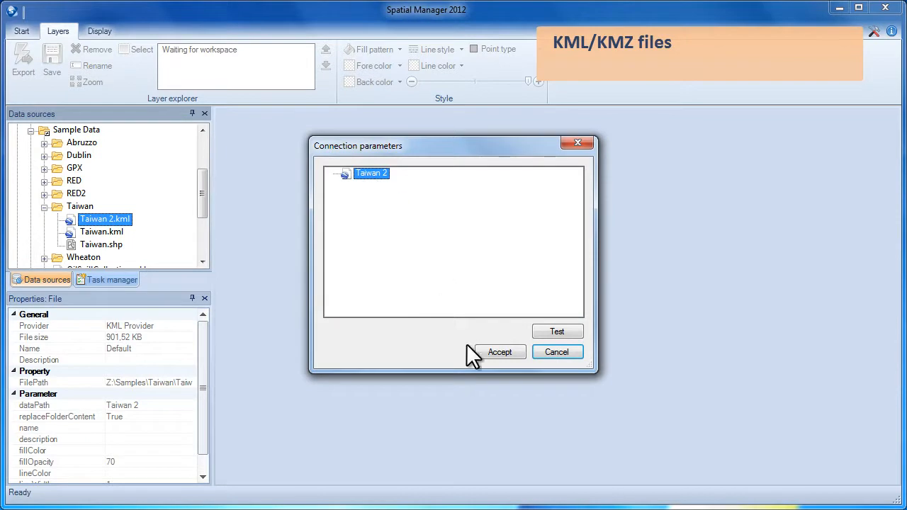
pyautogui.click(486, 354)
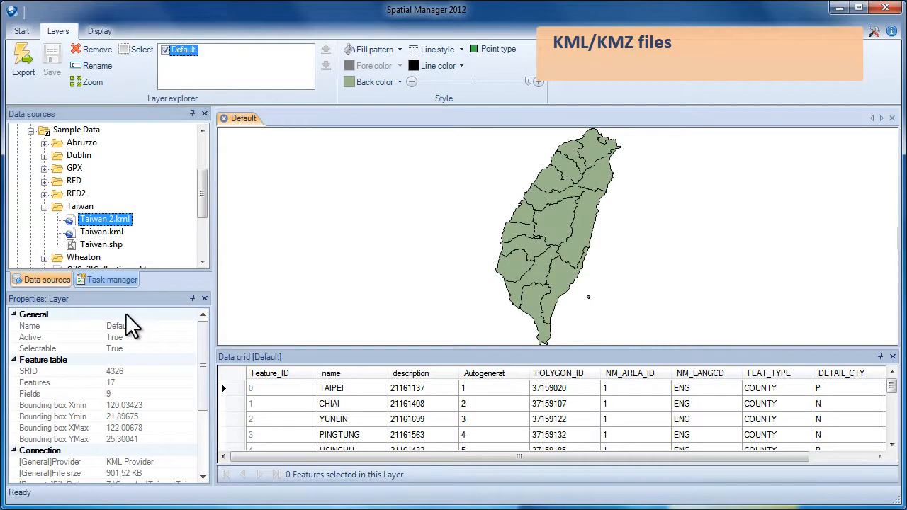
pyautogui.moveTo(205, 342)
pyautogui.mouseDown()
pyautogui.moveTo(203, 416)
pyautogui.moveTo(203, 344)
pyautogui.mouseUp()
# - Select the NANTOU polygon on the map and sort the data grid by name and by description, each in descending order
pyautogui.click(553, 225)
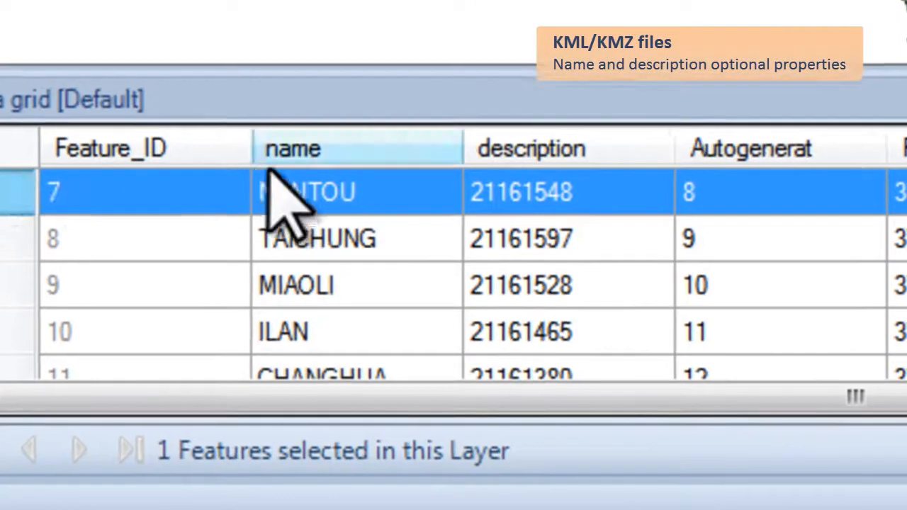
pyautogui.click(309, 226)
pyautogui.click(319, 226)
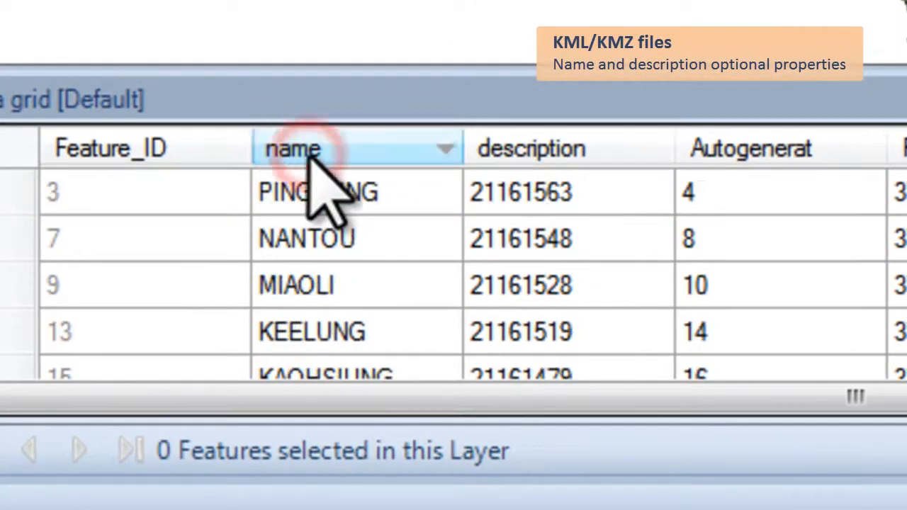
pyautogui.click(553, 149)
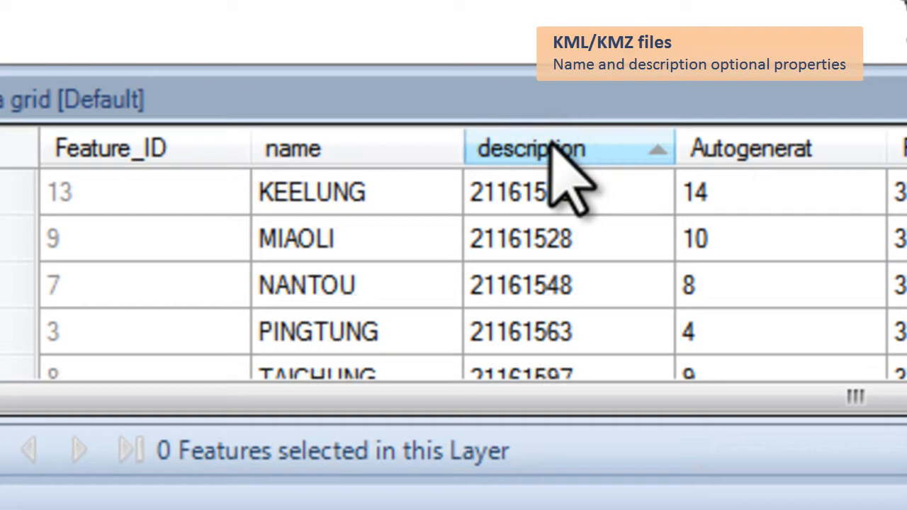
pyautogui.click(553, 148)
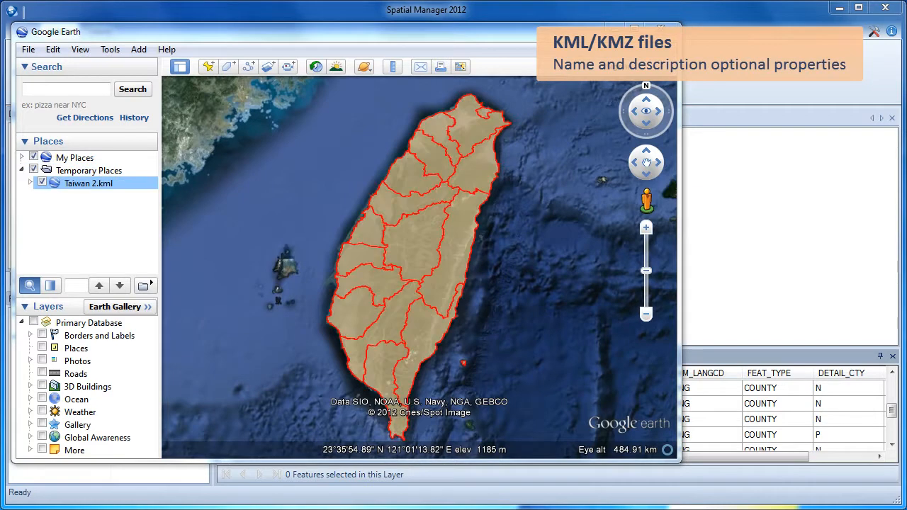
# - In Google Earth, show the name and description balloons of the NANTOU and HUALIEN polygons
pyautogui.click(430, 243)
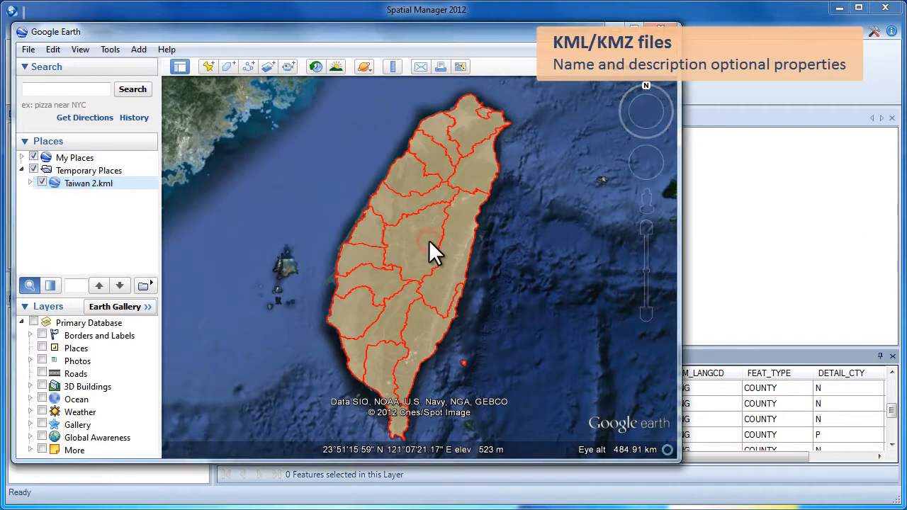
pyautogui.click(416, 240)
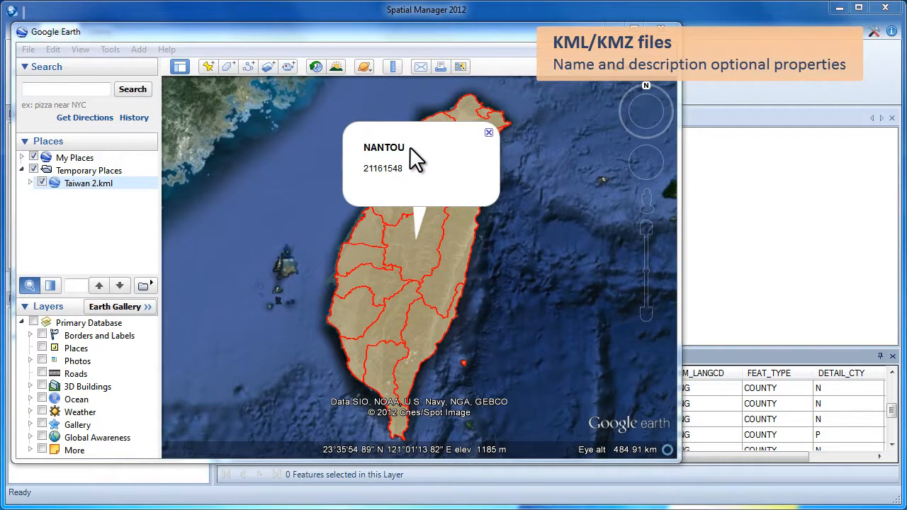
pyautogui.click(464, 261)
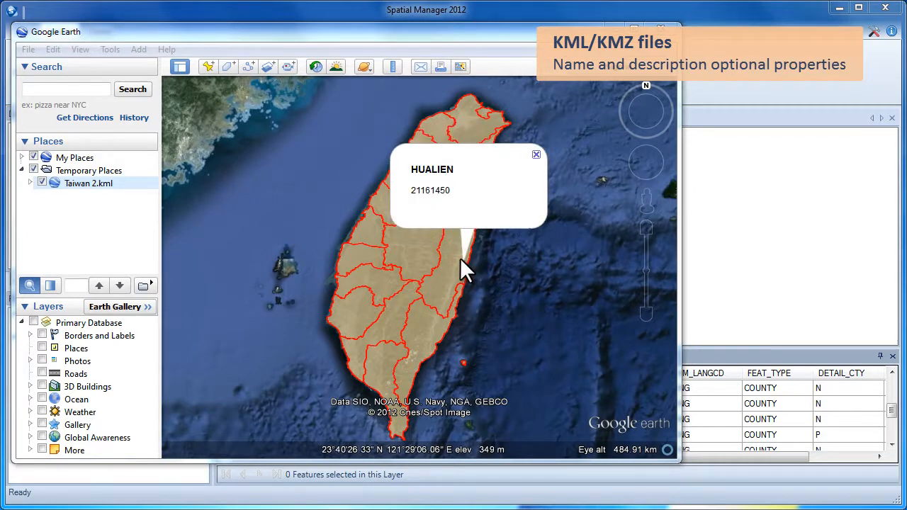
# - Expand Taiwan 2.kml in the list of temporary places and fly to the TAICHUNG polygon
pyautogui.click(30, 182)
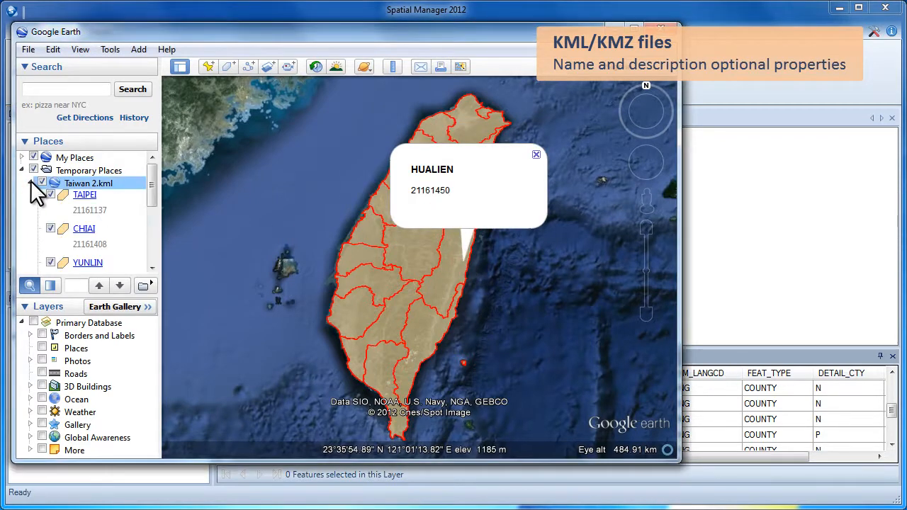
pyautogui.scroll(-3, 81, 253)
pyautogui.click(84, 259)
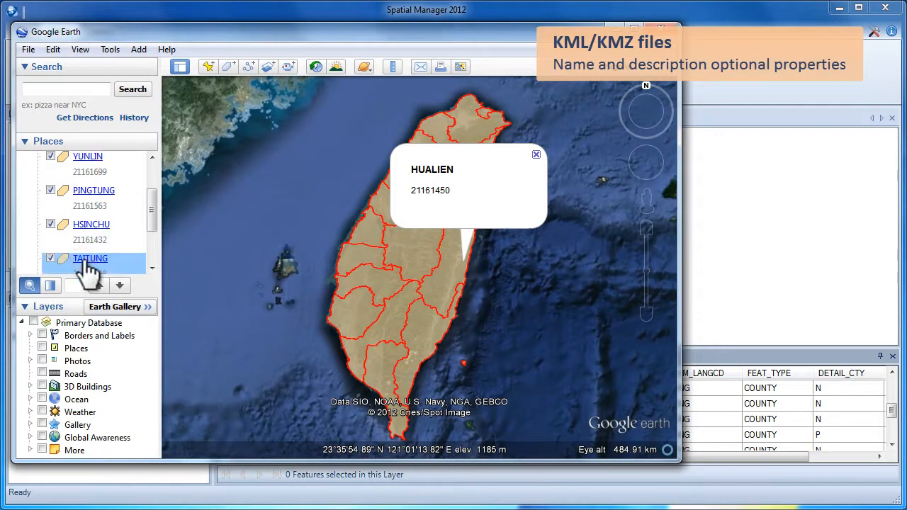
pyautogui.scroll(-3, 82, 263)
pyautogui.click(84, 260)
pyautogui.scroll(-3, 84, 263)
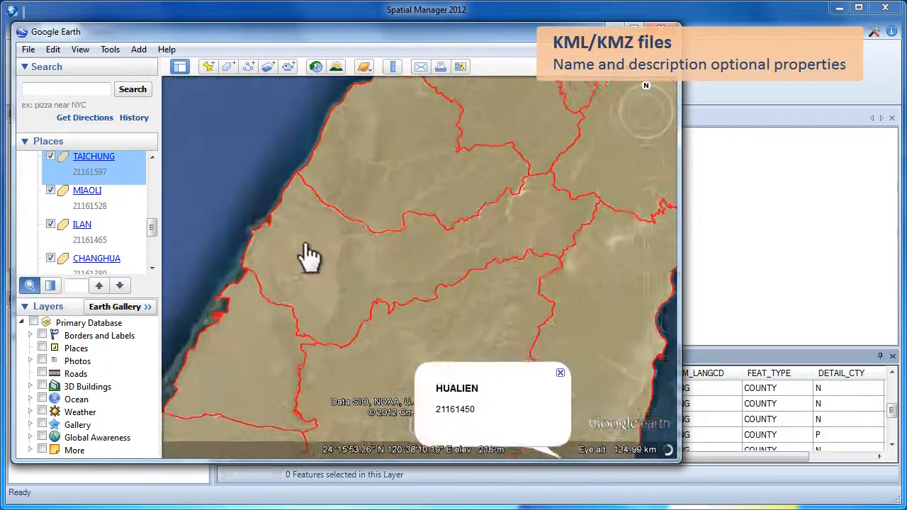
# - Close the HUALIEN balloon and show the balloon of the TAICHUNG polygon
pyautogui.click(599, 374)
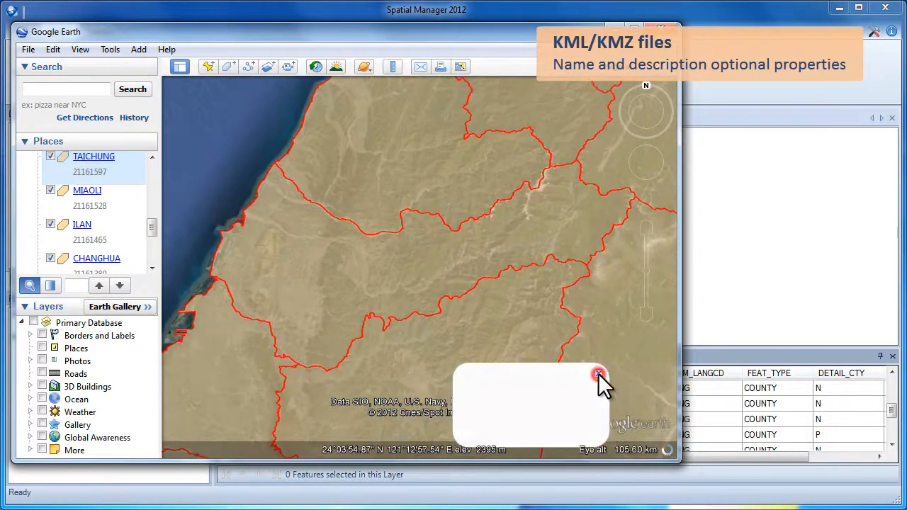
pyautogui.click(427, 262)
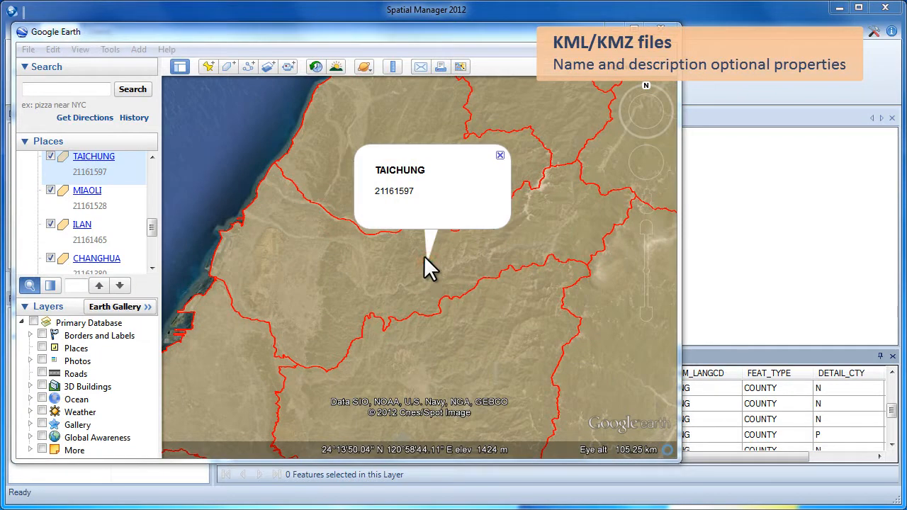
# - Return to Spatial Manager, sort the data grid by name in ascending order and select the TAICHUNG record
pyautogui.click(617, 26)
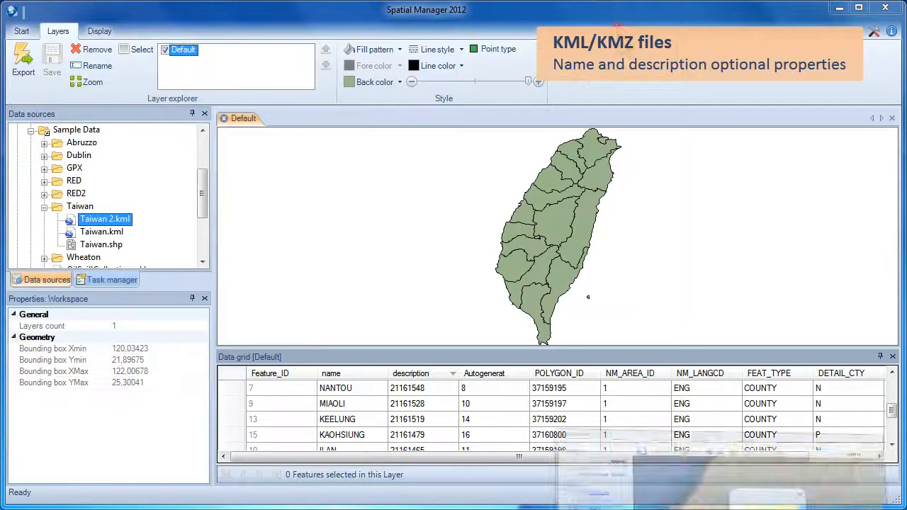
pyautogui.click(343, 372)
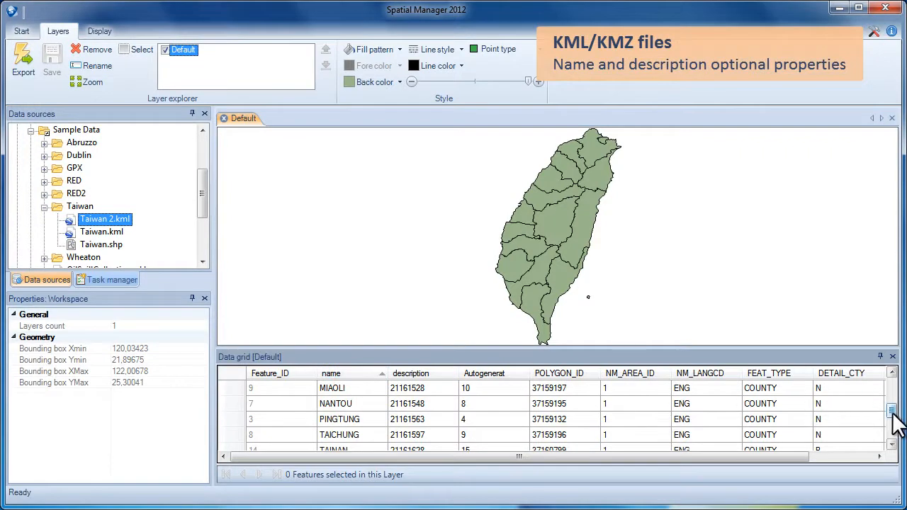
pyautogui.click(227, 435)
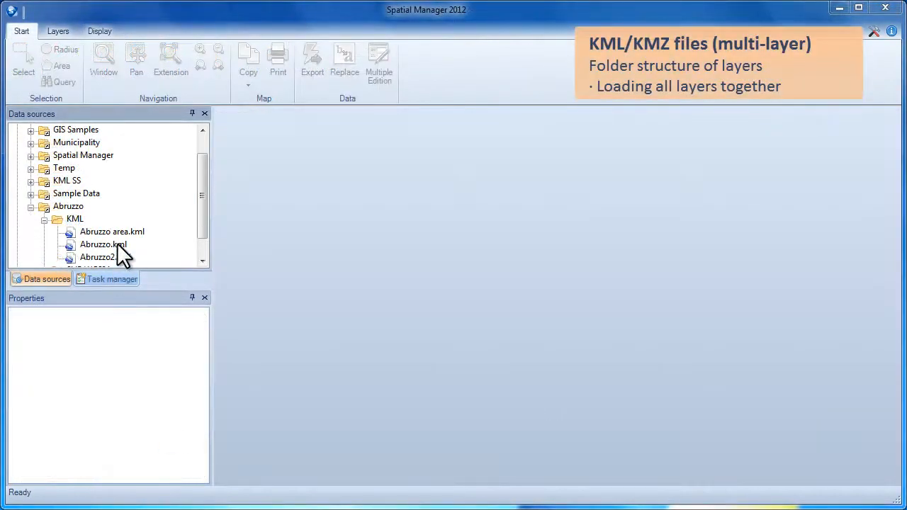
# - Load Abruzzo area.kml into a map from its root level so all Area and Comunicazioni layers are included together
pyautogui.click(120, 235)
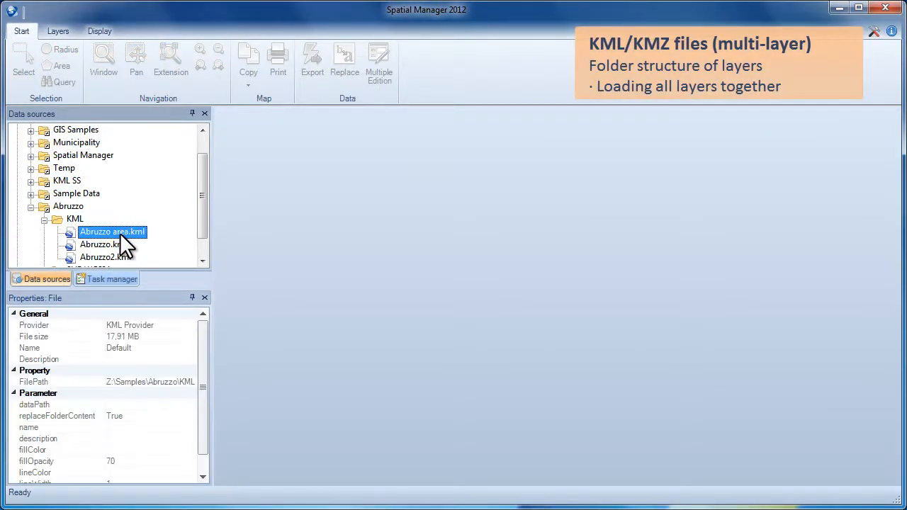
pyautogui.rightClick(120, 234)
pyautogui.click(141, 239)
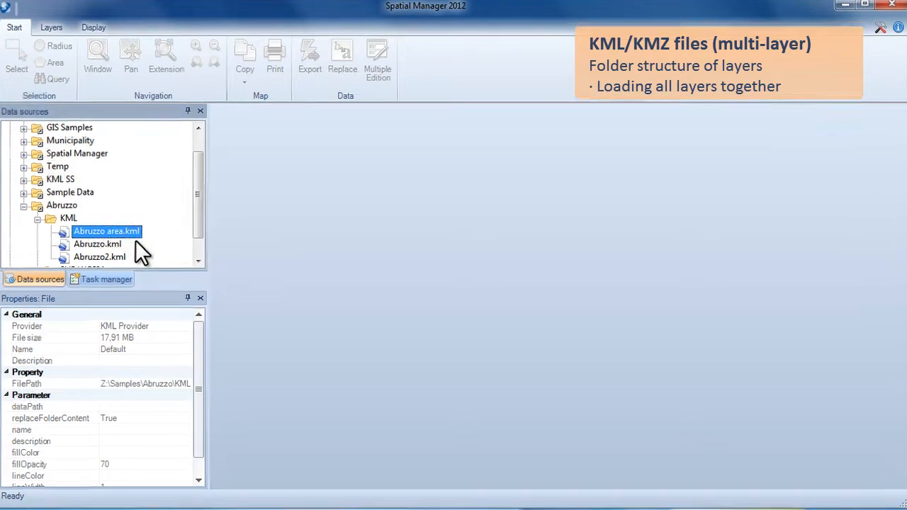
pyautogui.click(331, 172)
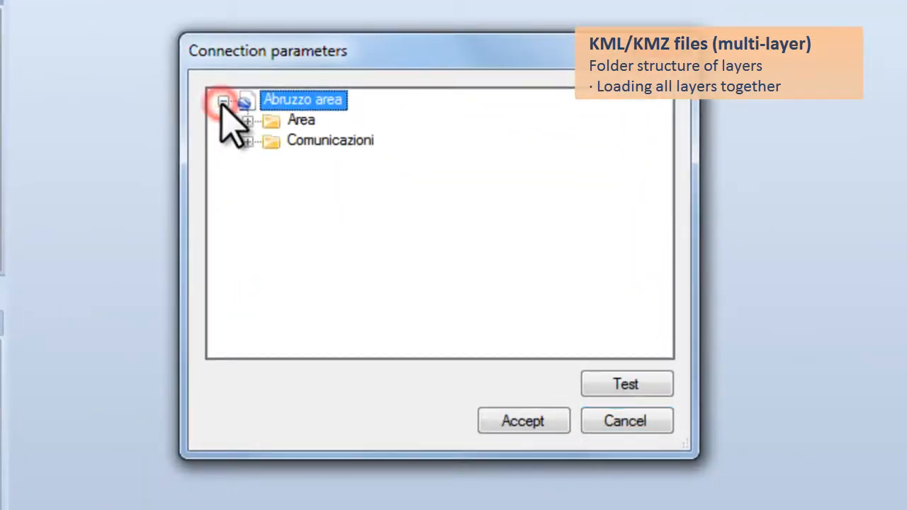
pyautogui.click(247, 121)
pyautogui.click(248, 181)
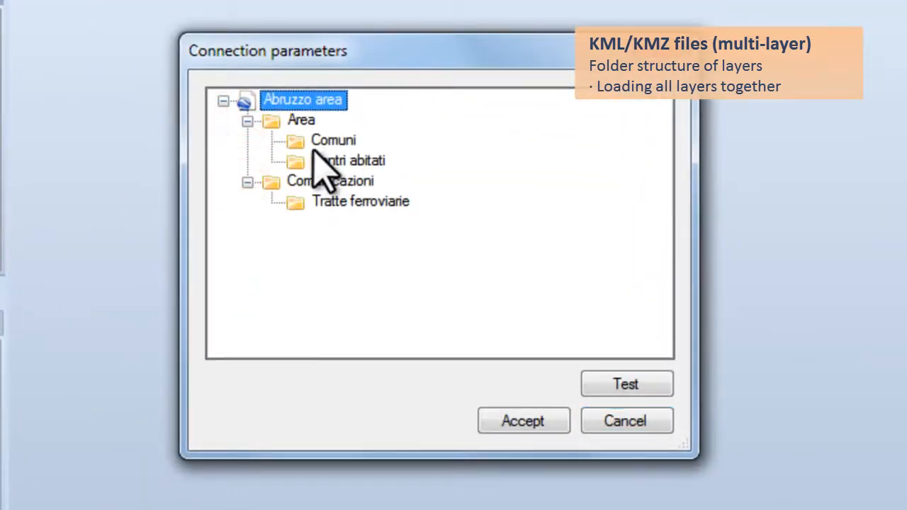
pyautogui.click(535, 422)
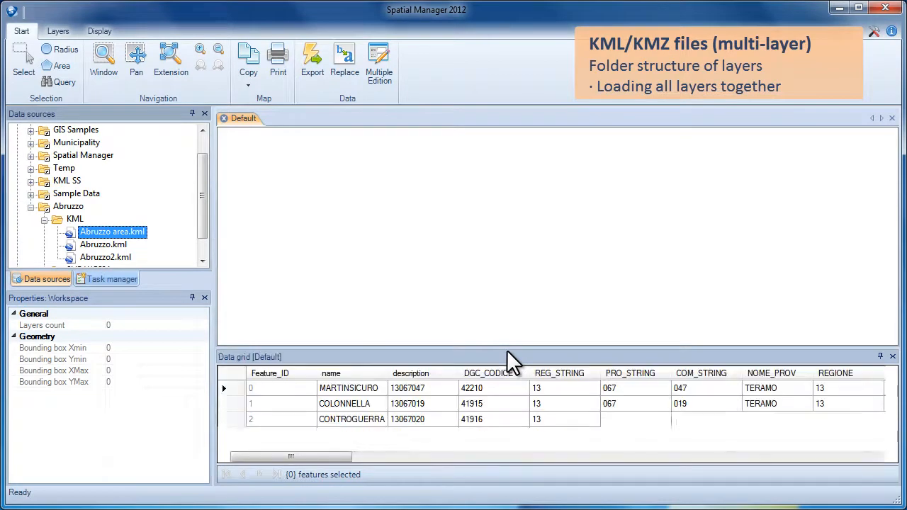
# - Select the overlapping features at FOSSACESIA on the coast and step through their data grid records to the railway attribute fields
pyautogui.scroll(3, 661, 229)
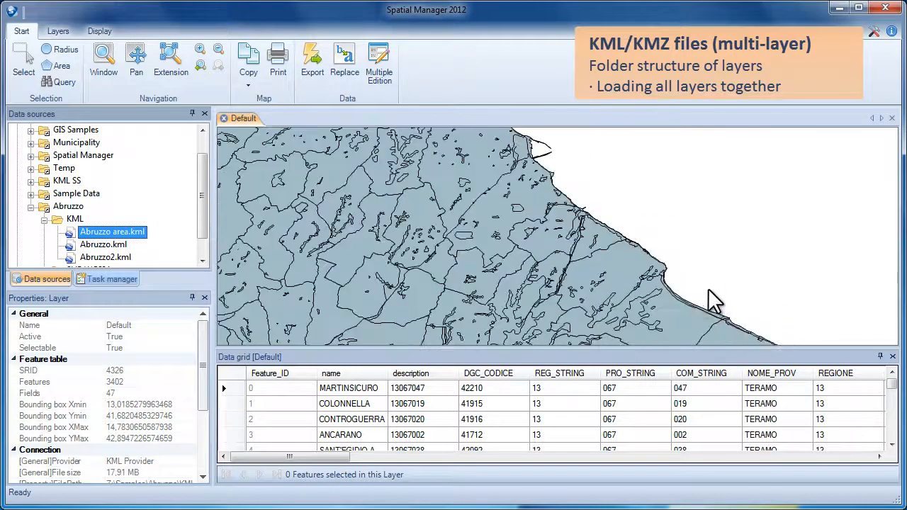
pyautogui.click(688, 301)
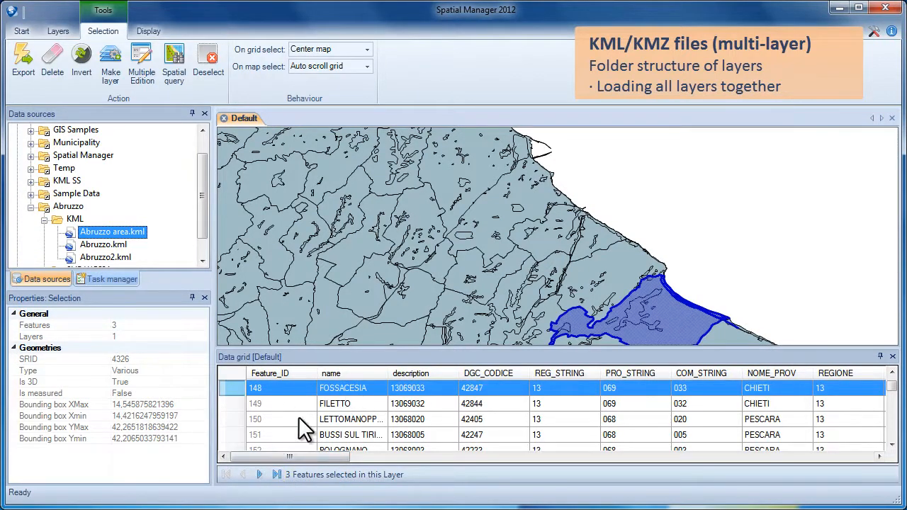
pyautogui.click(260, 475)
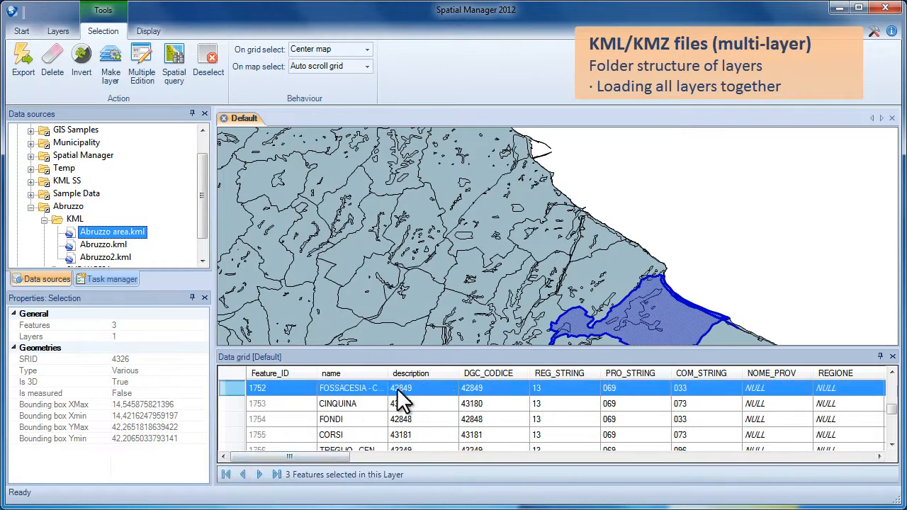
pyautogui.click(260, 474)
pyautogui.moveTo(293, 458); pyautogui.dragTo(792, 458)
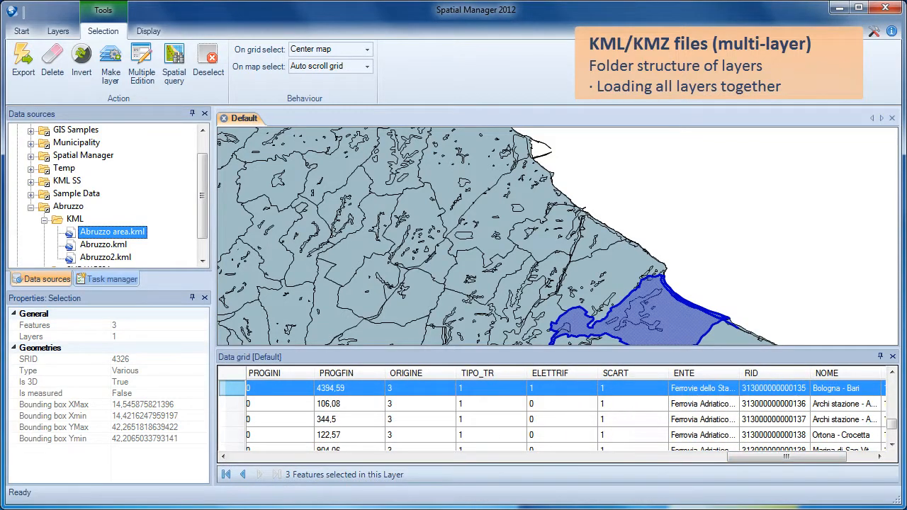
# - Switch to Google Earth, expand Abruzzo area.kml and toggle the Area folder's visibility off and on
pyautogui.hotkey('alt', 'Tab')
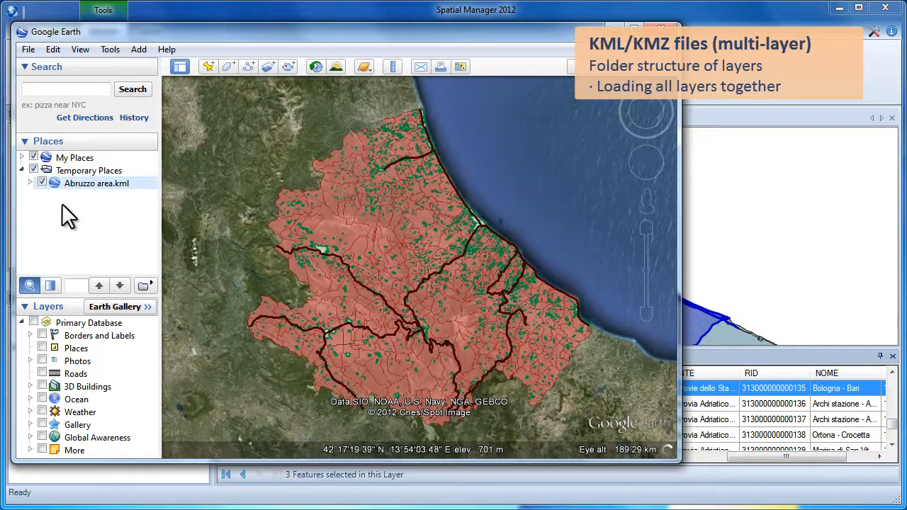
pyautogui.click(30, 182)
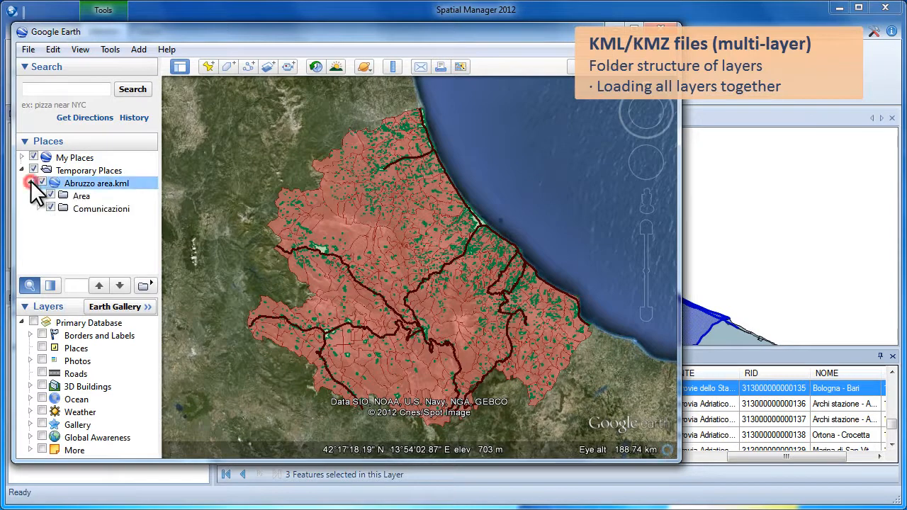
pyautogui.click(51, 196)
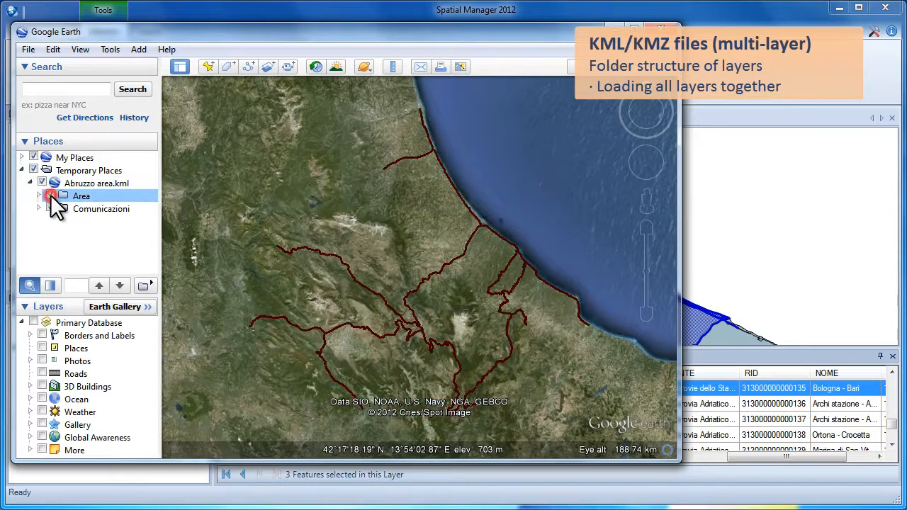
pyautogui.click(51, 196)
# - Hide the Comunicazioni folder and expand the Area folder to list its sublayers
pyautogui.click(50, 203)
pyautogui.click(50, 204)
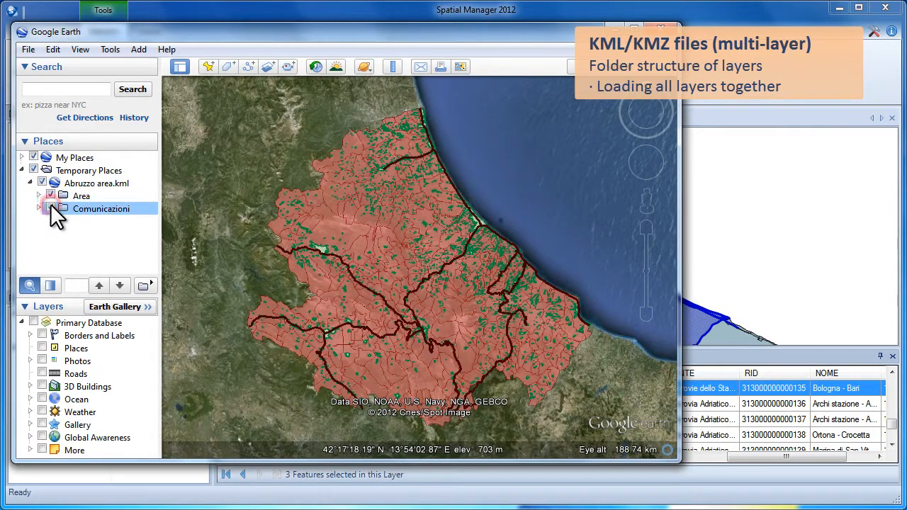
pyautogui.click(50, 205)
pyautogui.click(38, 196)
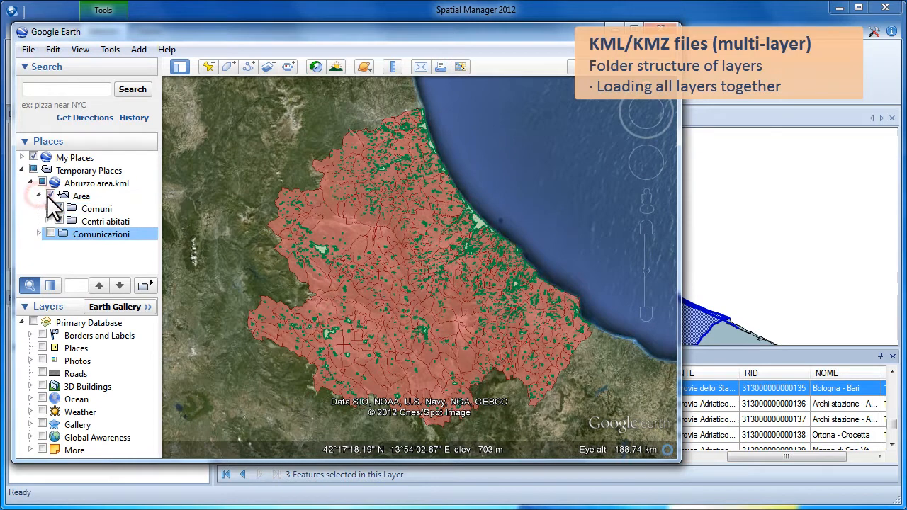
# - Show the PESCARA - CENTRO and MONTESILVANO balloons on the coast and hide the Centri abitati layer
pyautogui.scroll(3, 485, 226)
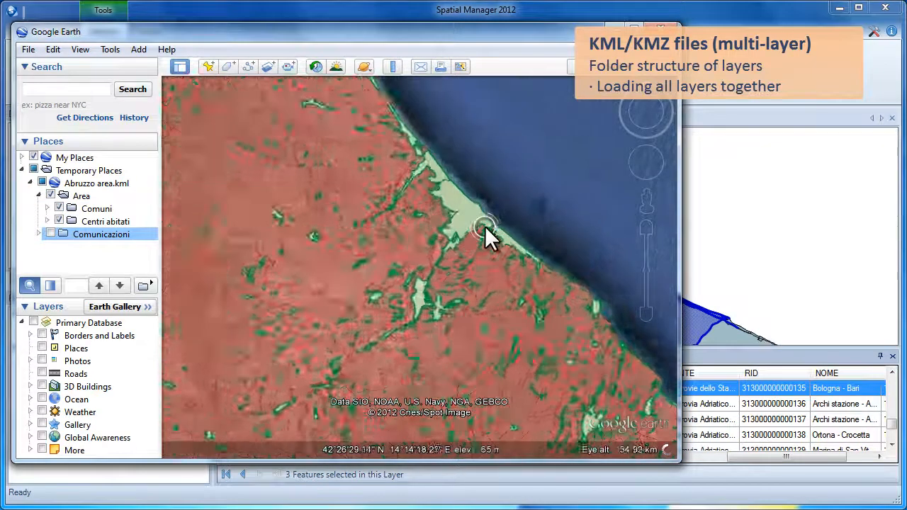
pyautogui.click(442, 192)
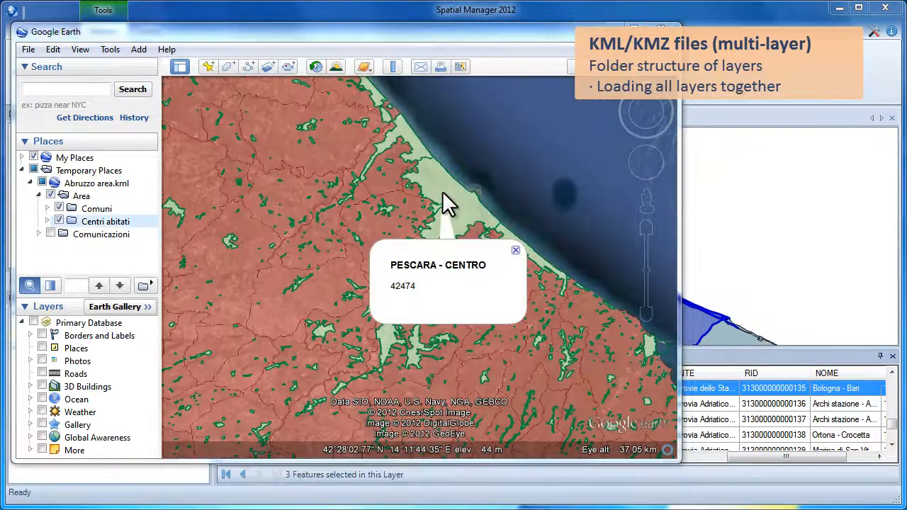
pyautogui.click(393, 189)
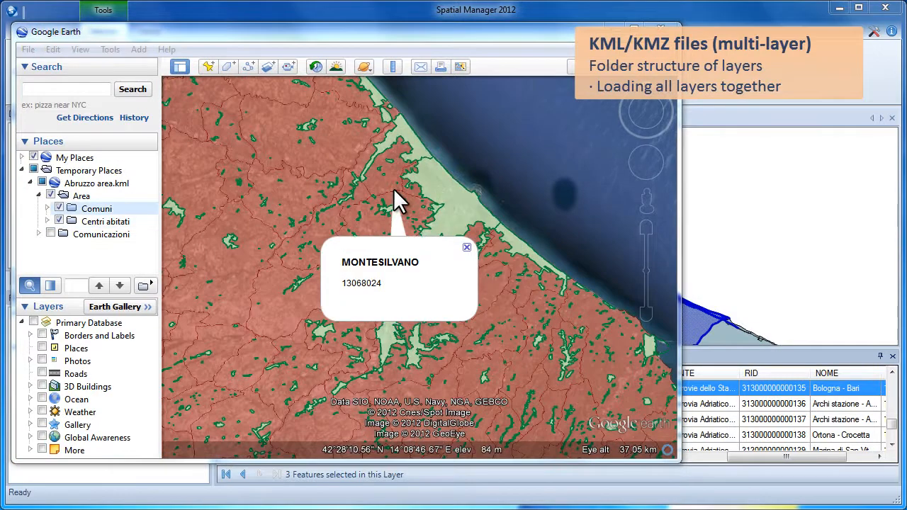
pyautogui.click(58, 221)
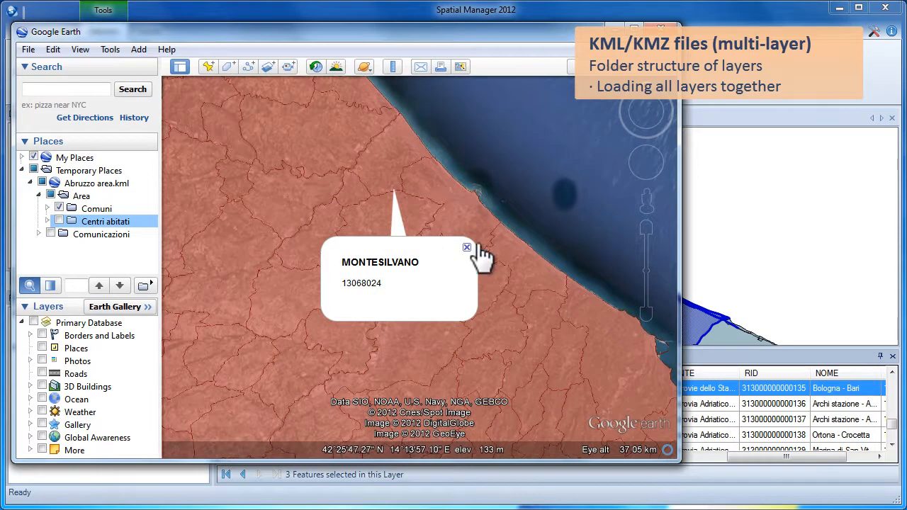
# - Dismiss the MONTESILVANO balloon, show the Comunicazioni folder and view the attributes of the Roma - Pescara railway line
pyautogui.click(467, 247)
pyautogui.click(50, 233)
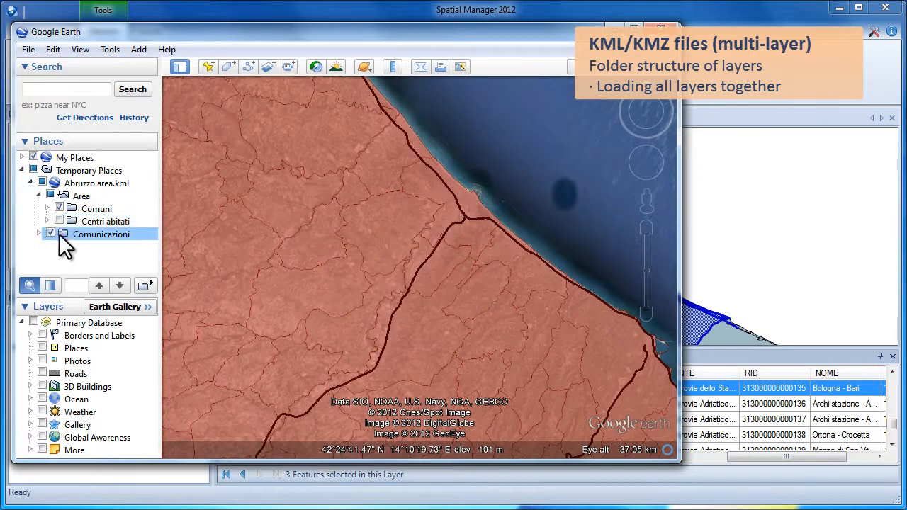
pyautogui.click(441, 240)
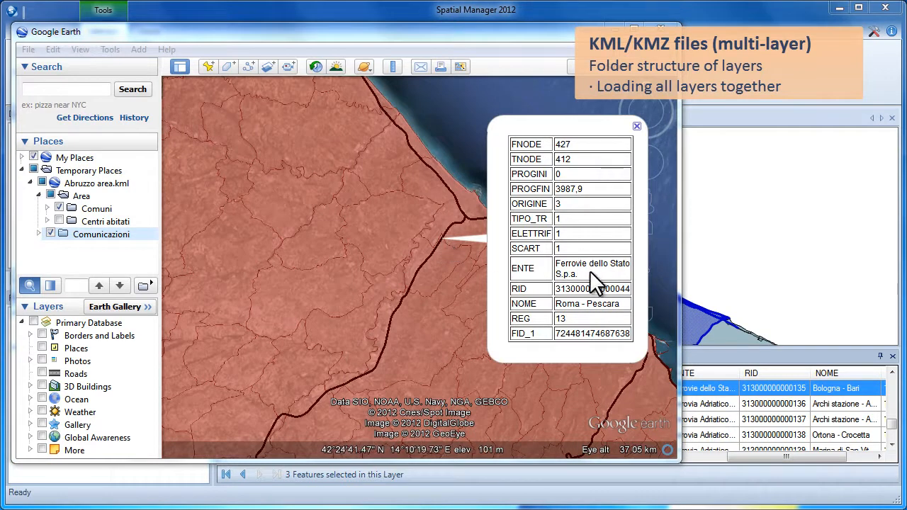
# - Quit Google Earth, discarding the temporary places, and close the Default map document in Spatial Manager
pyautogui.click(660, 29)
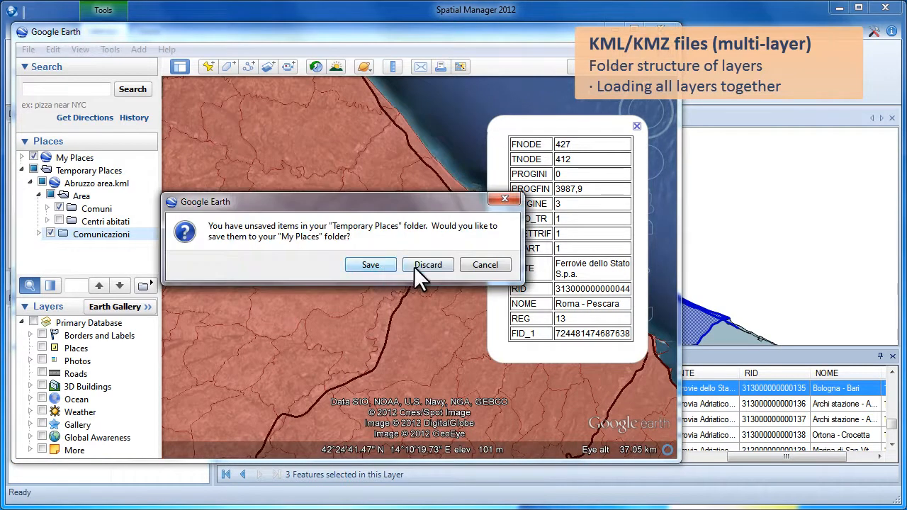
pyautogui.click(418, 267)
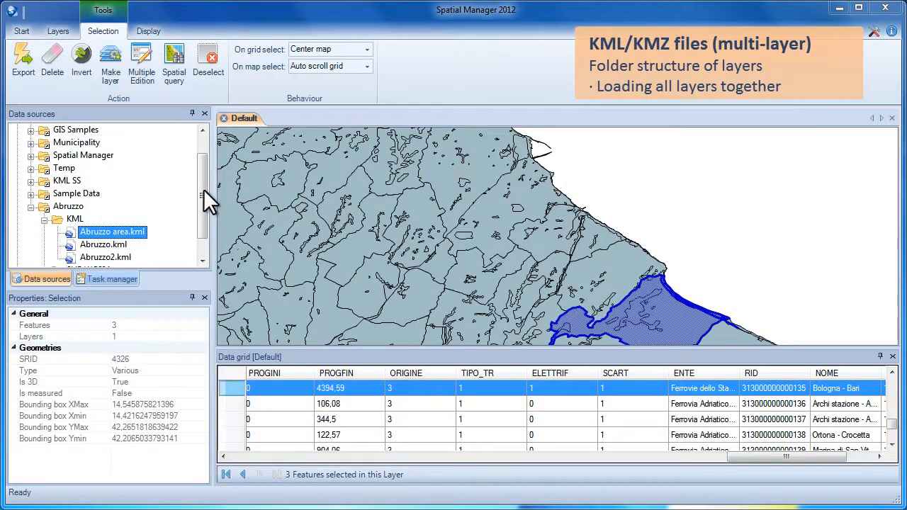
pyautogui.click(224, 119)
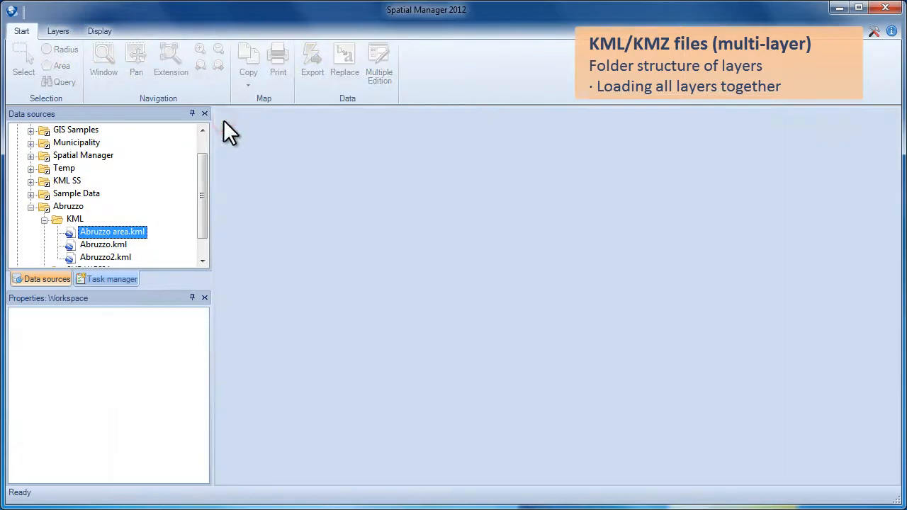
# - Open only the Comuni layer from the Area folder of Abruzzo area.kml in a new document
pyautogui.rightClick(141, 236)
pyautogui.click(161, 242)
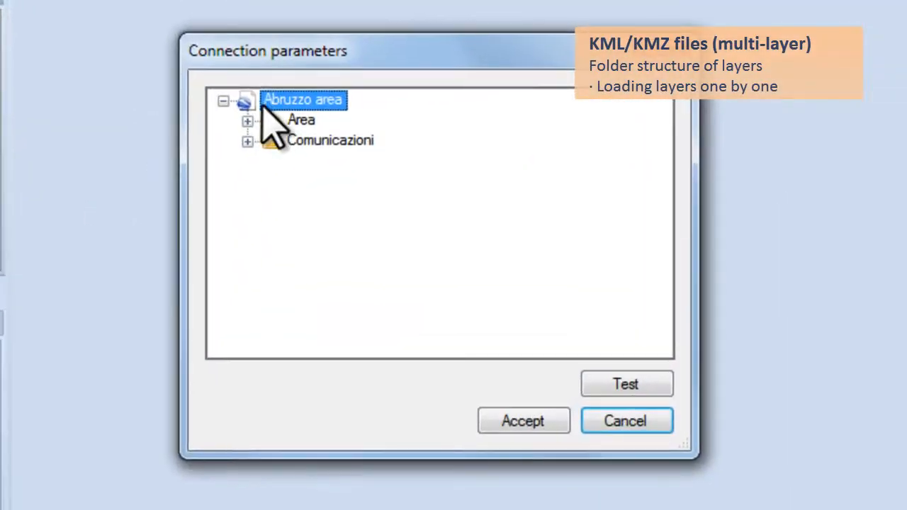
pyautogui.click(248, 121)
pyautogui.click(327, 141)
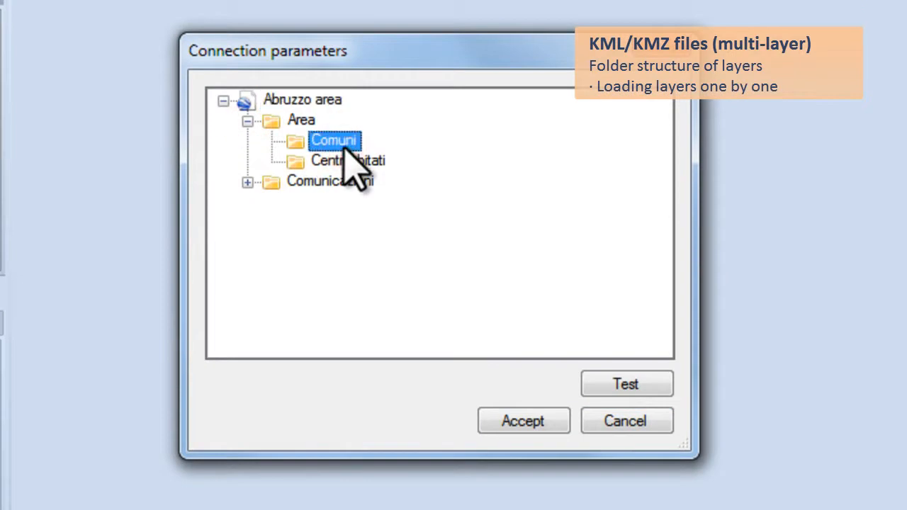
pyautogui.click(488, 414)
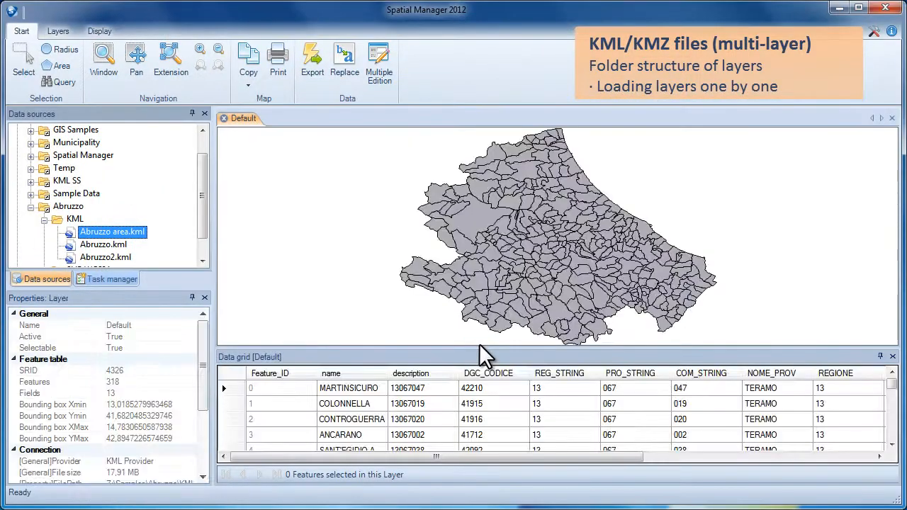
# - Add the Centri abitati layer of Abruzzo area.kml to the current document
pyautogui.rightClick(124, 234)
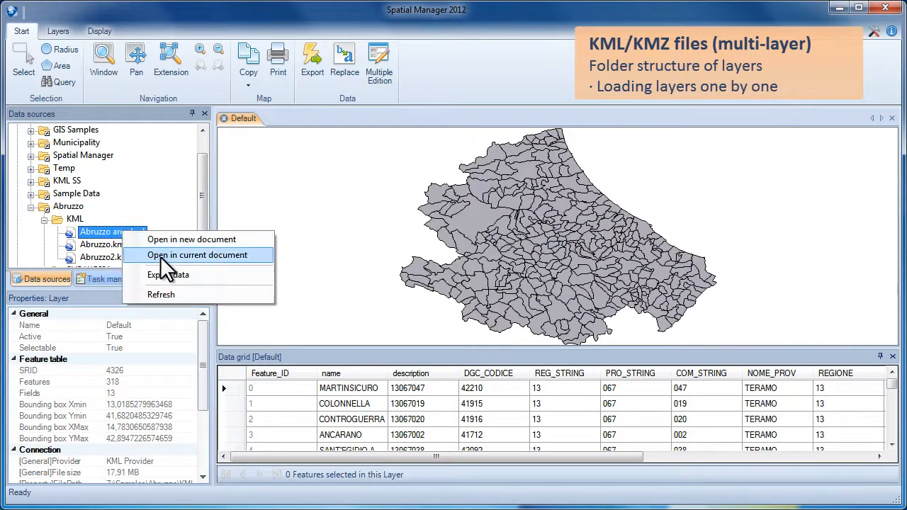
pyautogui.click(162, 257)
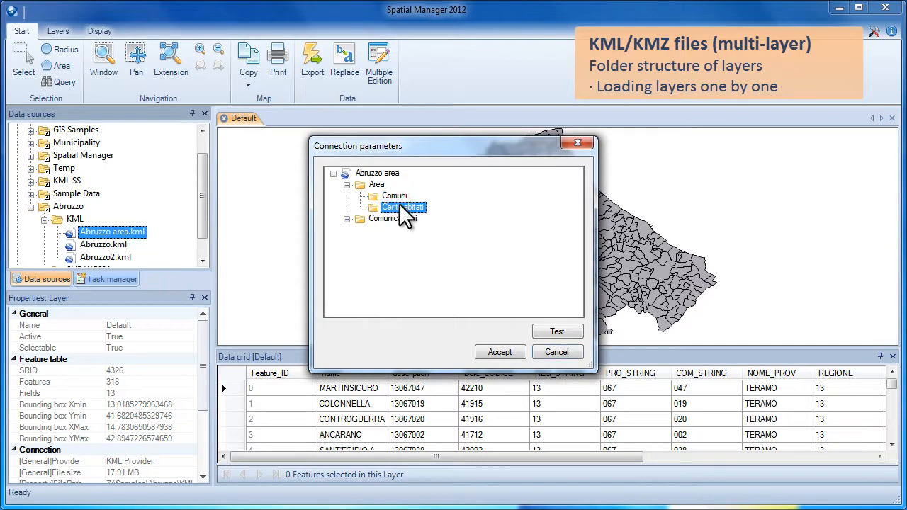
pyautogui.click(487, 349)
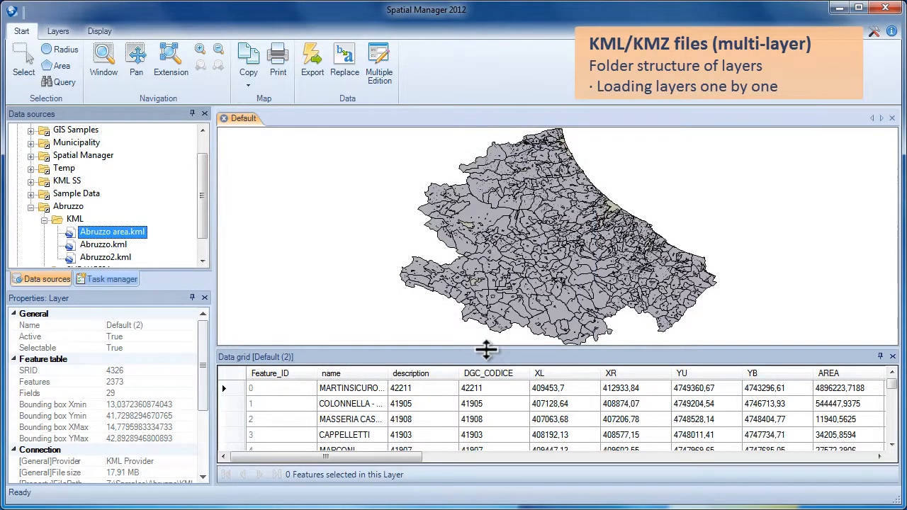
# - Add the Tratte ferroviarie layer from the Comunicazioni folder of Abruzzo area.kml to the current document
pyautogui.scroll(5, 615, 203)
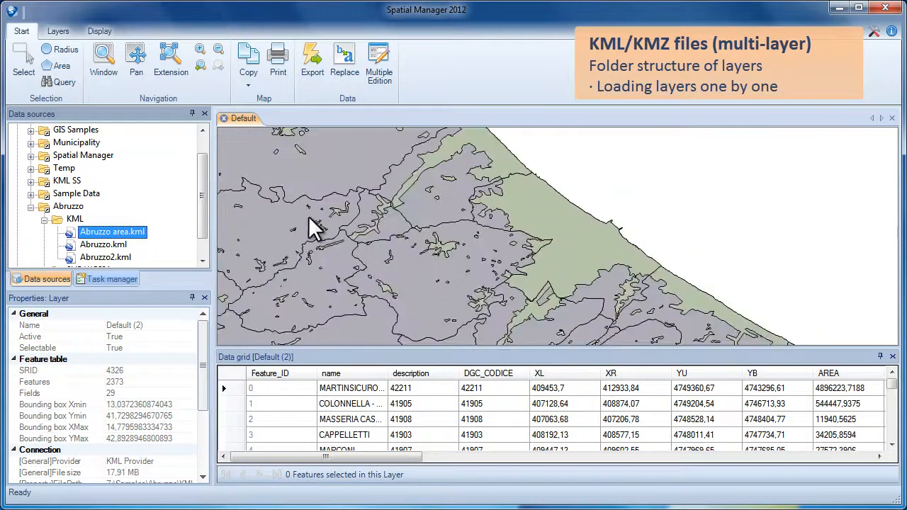
pyautogui.rightClick(121, 241)
pyautogui.click(144, 252)
pyautogui.click(347, 219)
pyautogui.click(396, 230)
pyautogui.click(492, 354)
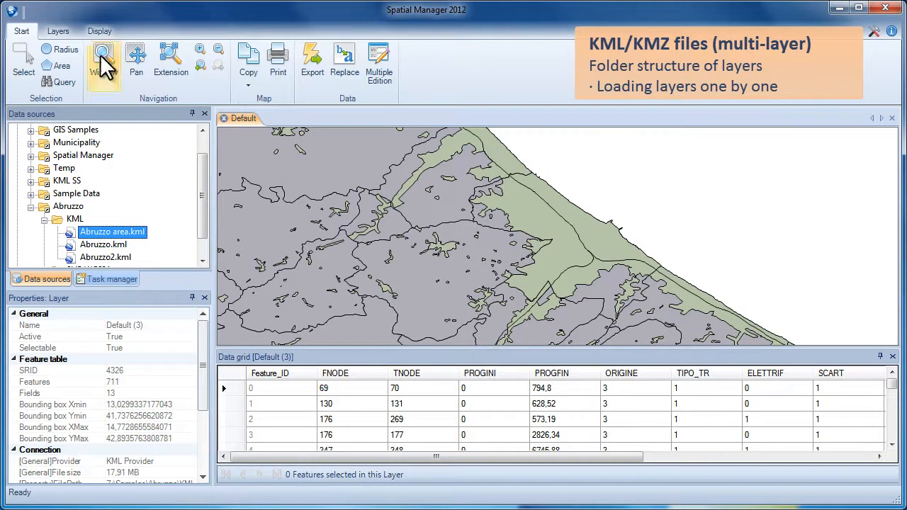
# - Style the railway layer Default (3) with a red line color and a 2 Pt stroke width
pyautogui.click(58, 31)
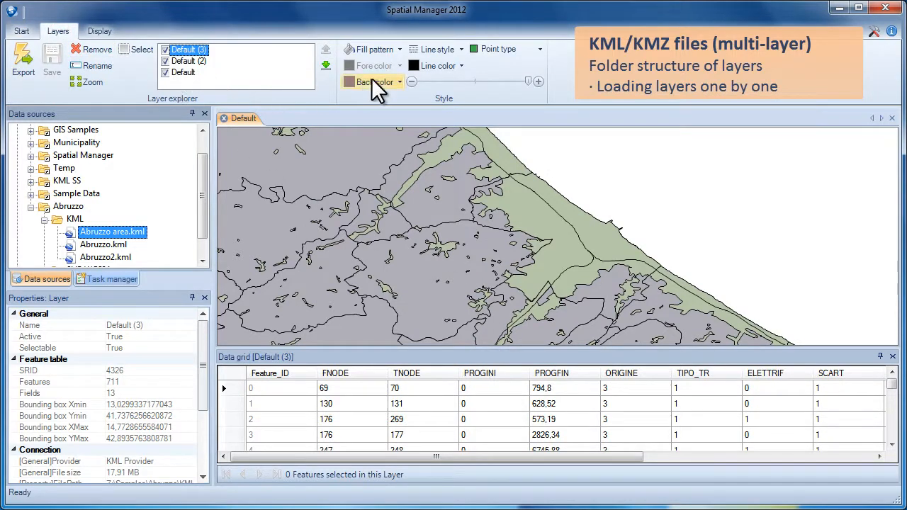
pyautogui.click(443, 66)
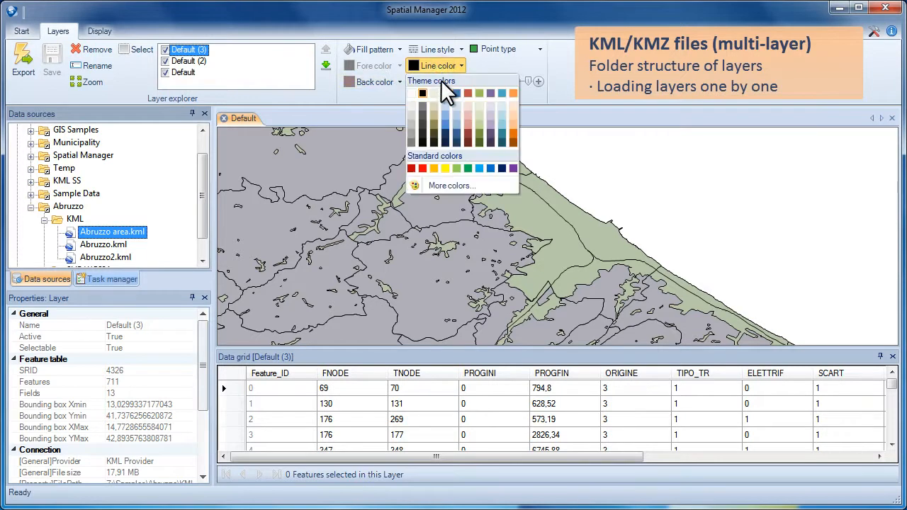
pyautogui.click(422, 164)
pyautogui.click(446, 49)
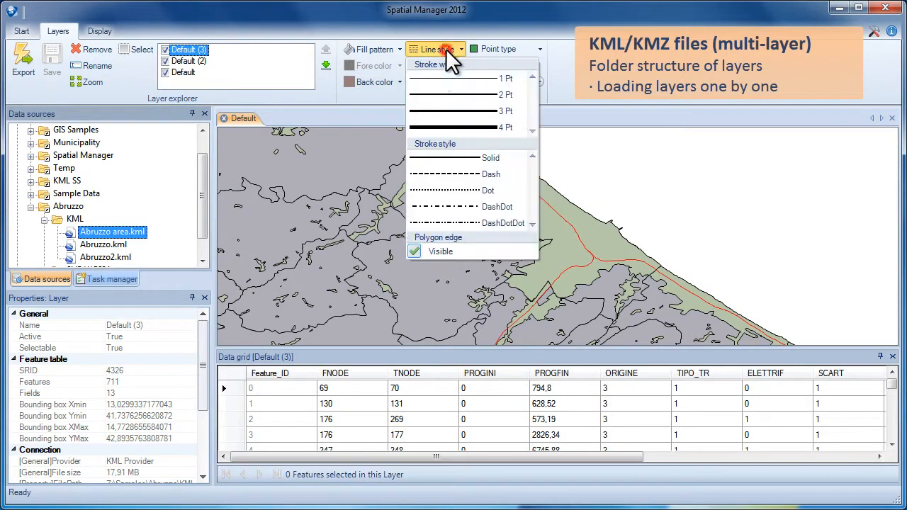
pyautogui.click(446, 94)
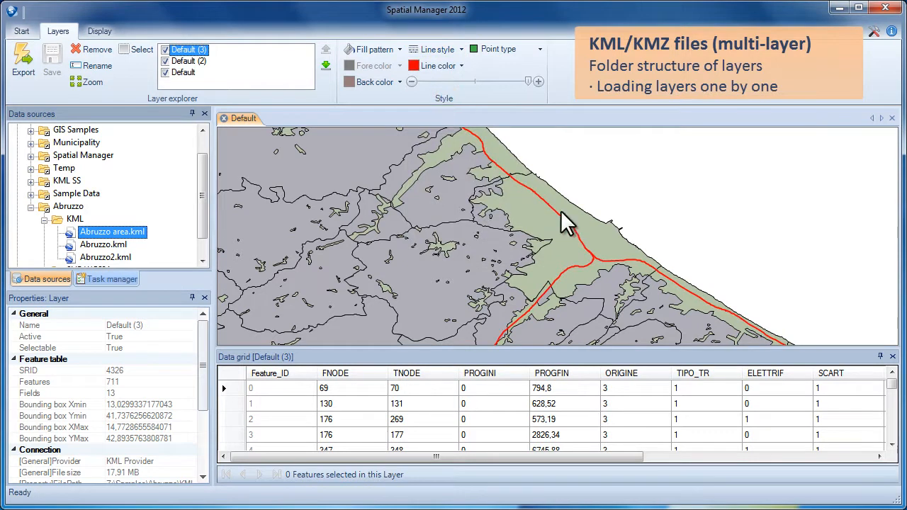
# - Select the PESCARA - CENTRO polygon on the coast and locate its record in the Default (2) data grid
pyautogui.scroll(3, 562, 211)
pyautogui.scroll(1, 561, 212)
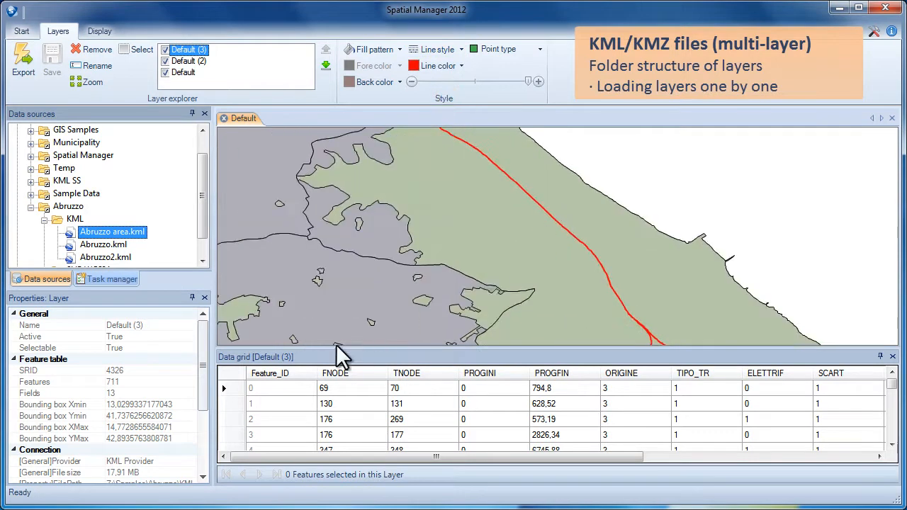
pyautogui.click(437, 221)
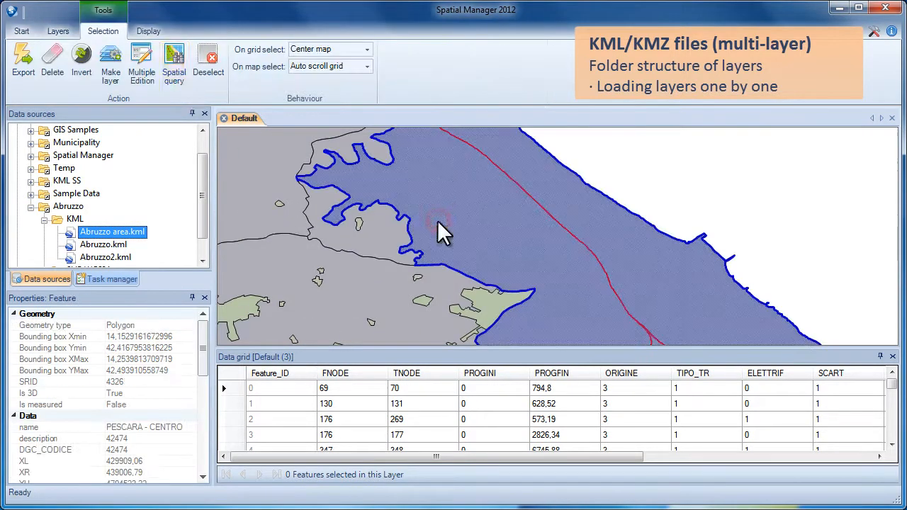
pyautogui.click(63, 32)
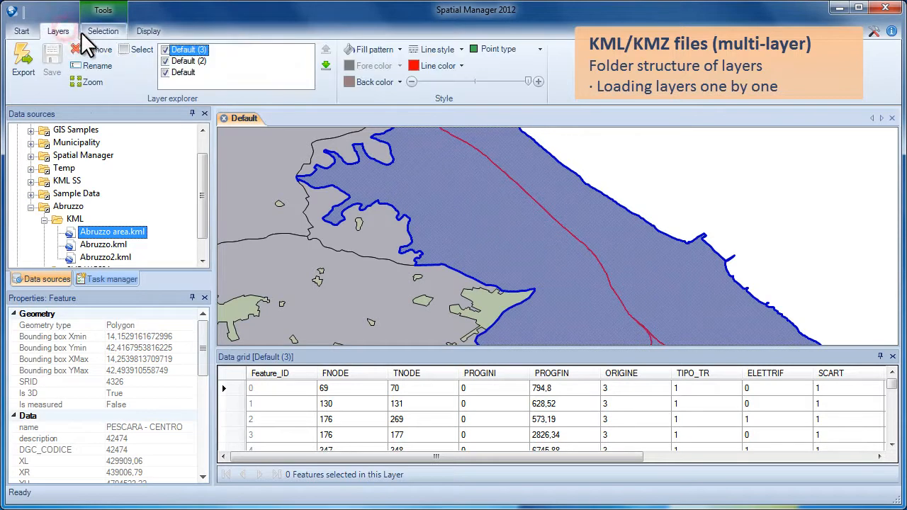
pyautogui.click(185, 61)
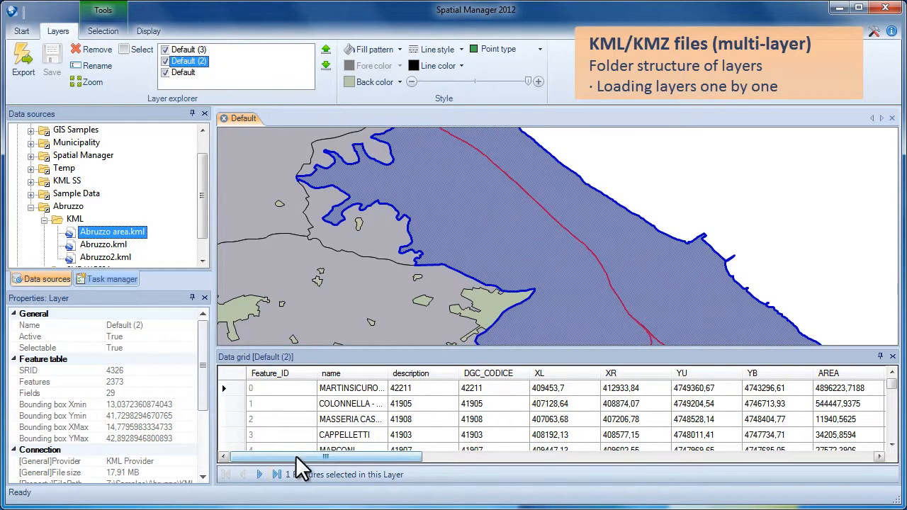
pyautogui.click(425, 239)
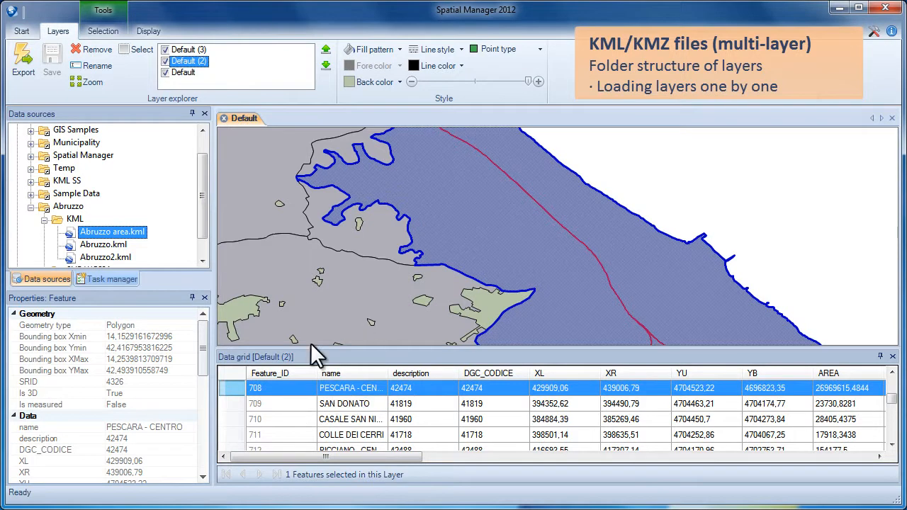
# - Step through the SAN DONATO, CASALE SAN NICOLA and COLLE DEI CERRI records to center each on the map
pyautogui.click(232, 403)
pyautogui.click(229, 420)
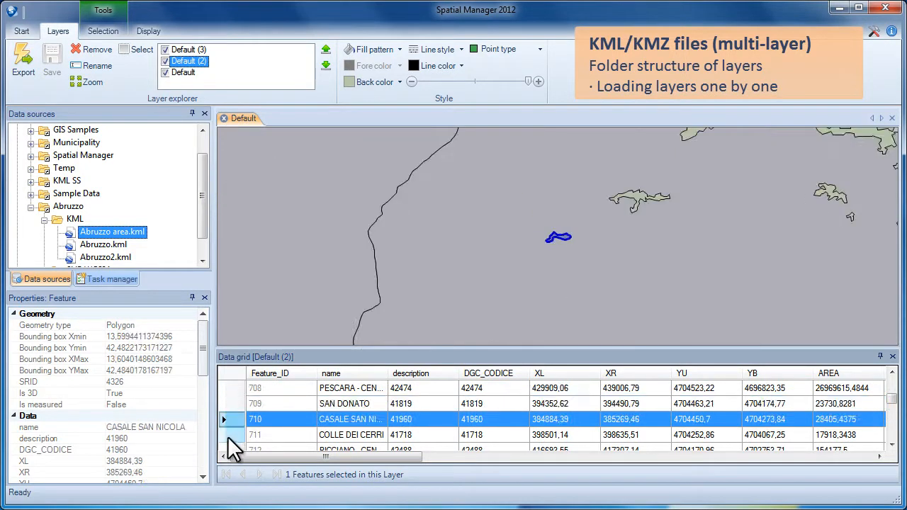
pyautogui.click(228, 435)
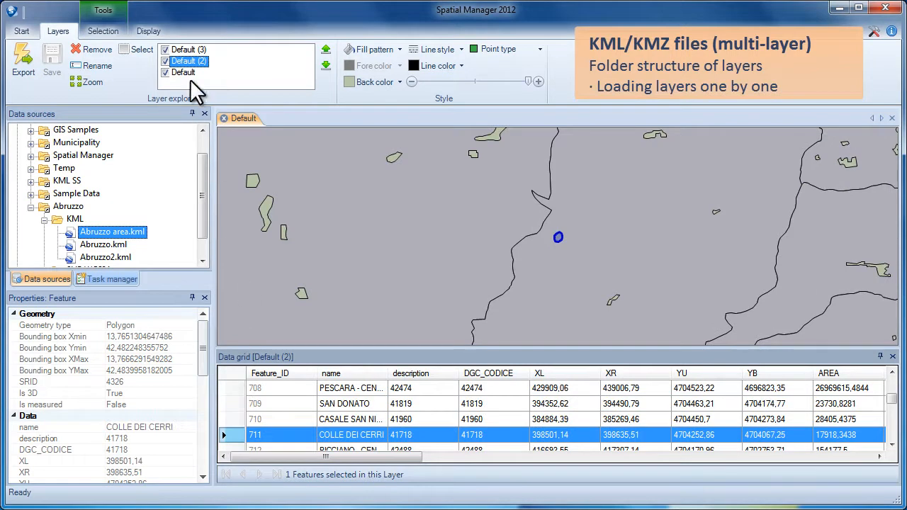
# - Make the railway layer Default (3) current and step through its first three records on the map
pyautogui.click(183, 50)
pyautogui.click(234, 388)
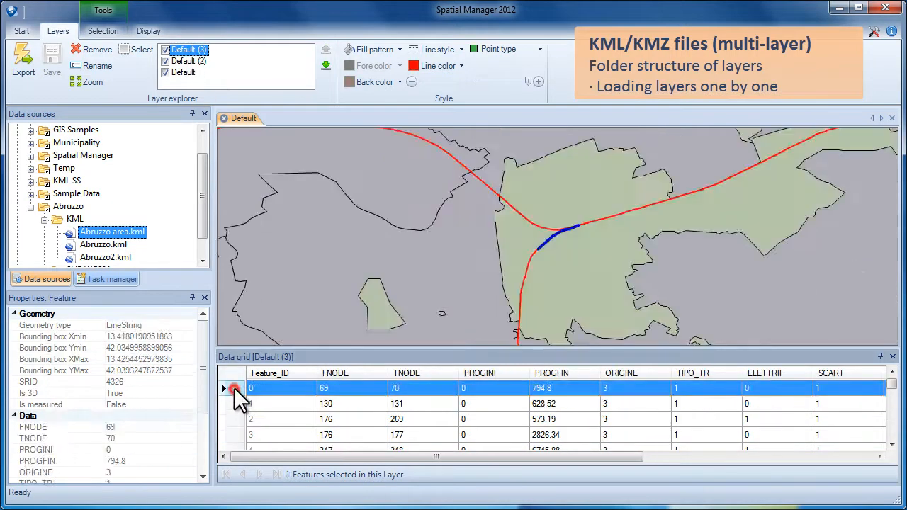
pyautogui.click(232, 403)
pyautogui.click(233, 421)
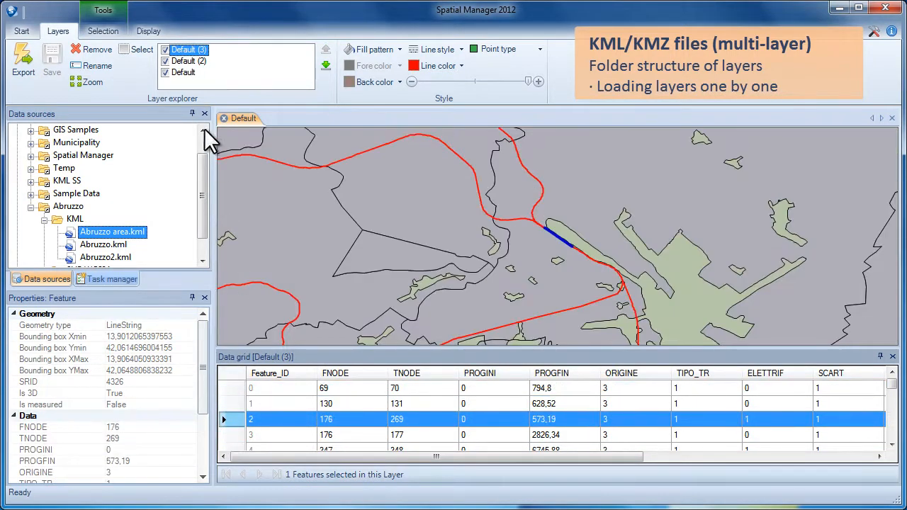
# - Make the Comuni layer Default current and step through its first three records in the data grid
pyautogui.click(183, 72)
pyautogui.click(237, 388)
pyautogui.click(236, 402)
pyautogui.click(236, 418)
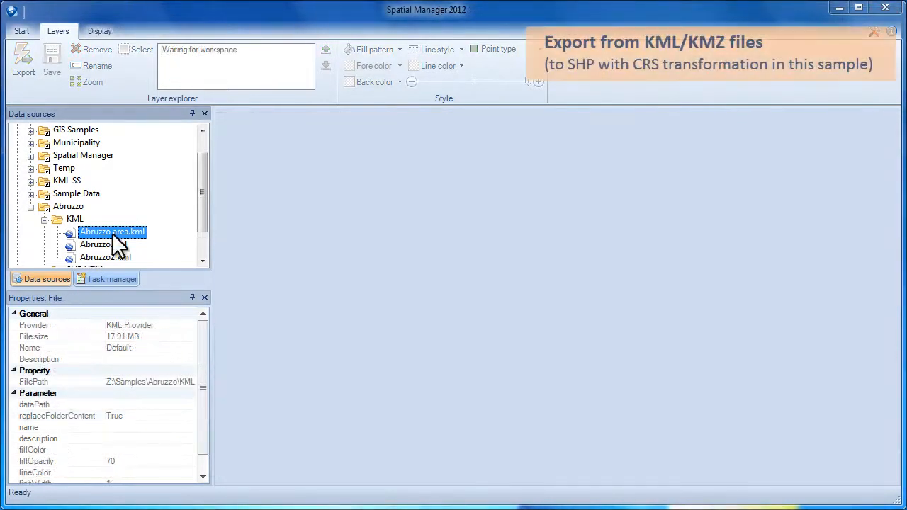
# - Start an export task for Abruzzo area.kml and set the Comuni layer in the Area folder as its source
pyautogui.rightClick(112, 234)
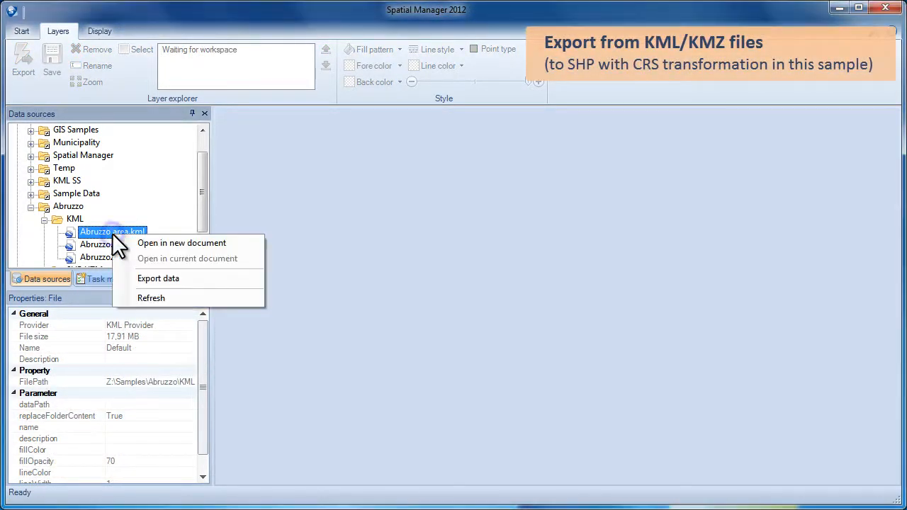
pyautogui.click(139, 275)
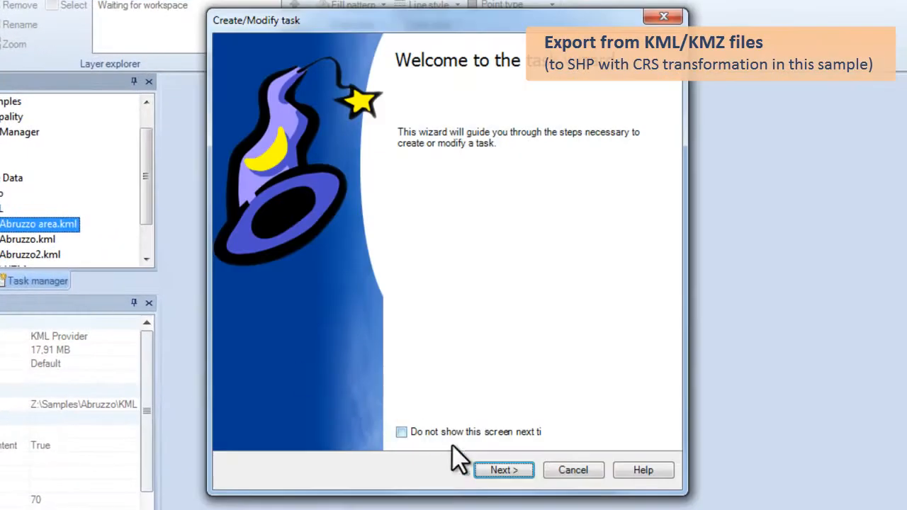
pyautogui.click(512, 469)
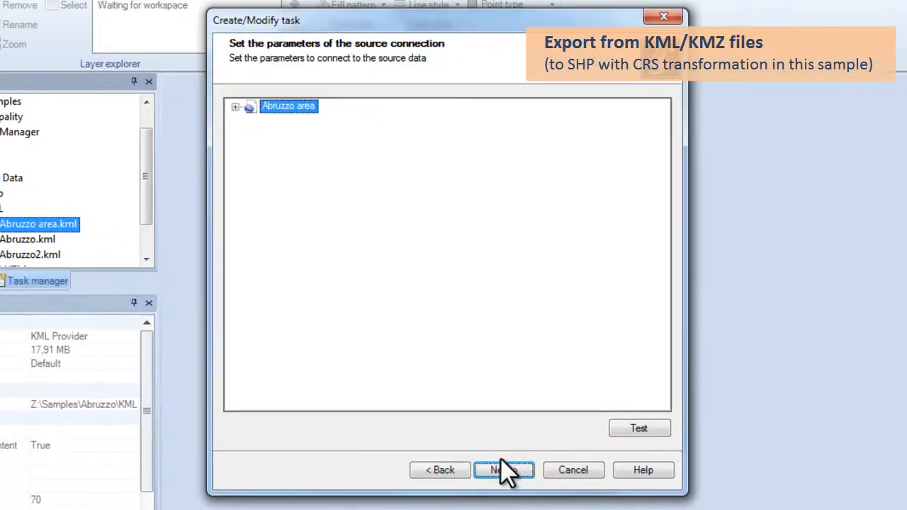
pyautogui.click(235, 107)
pyautogui.click(251, 120)
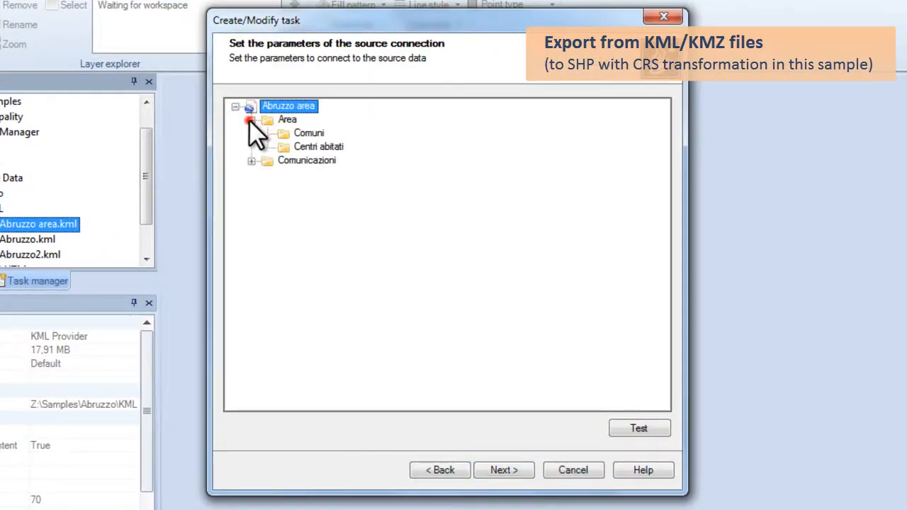
pyautogui.click(251, 161)
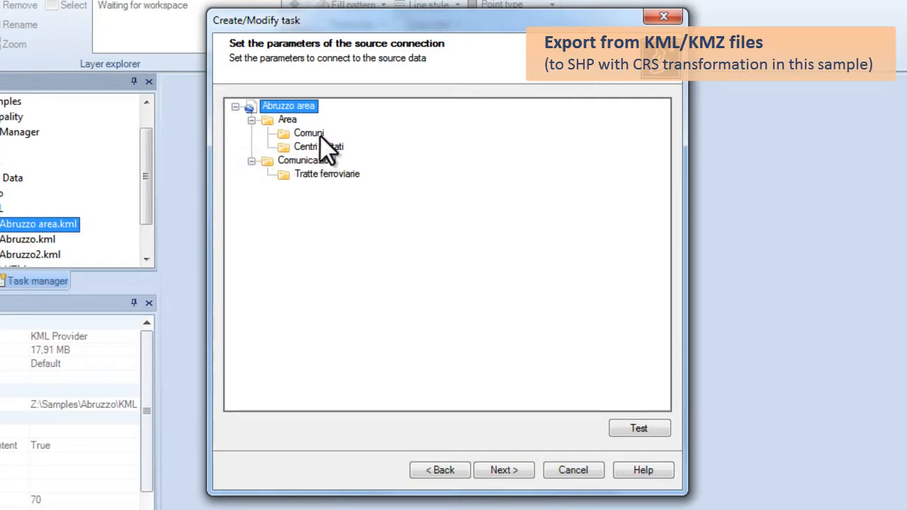
pyautogui.click(310, 134)
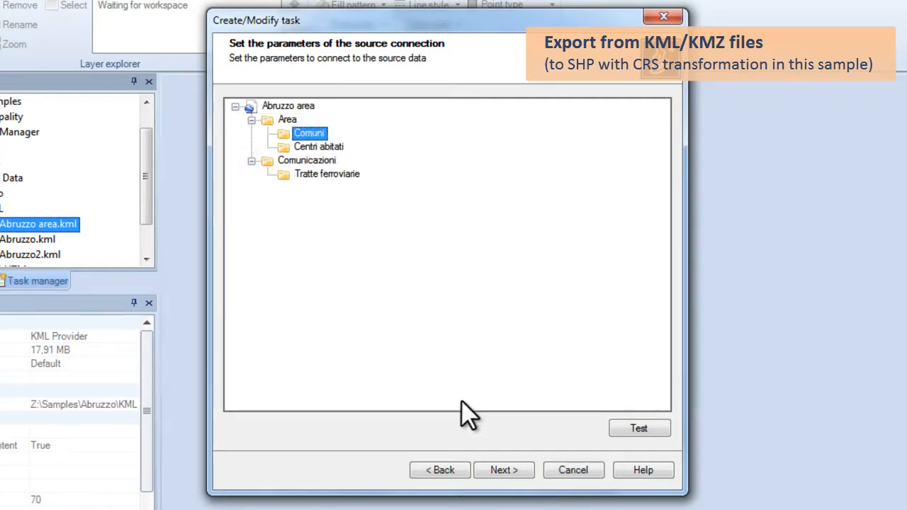
pyautogui.click(507, 472)
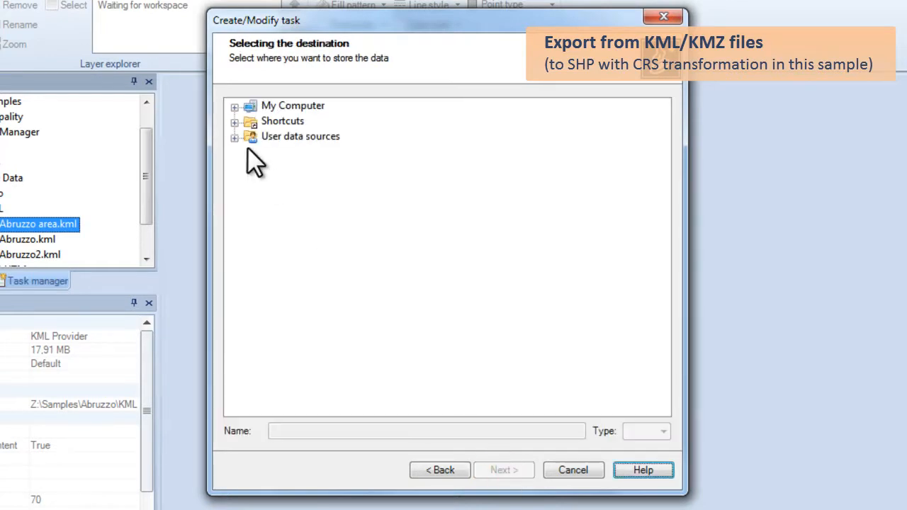
# - Set the export destination to Comuni.shp in the SHP UTM folder of the Abruzzo shortcut
pyautogui.click(235, 122)
pyautogui.click(251, 230)
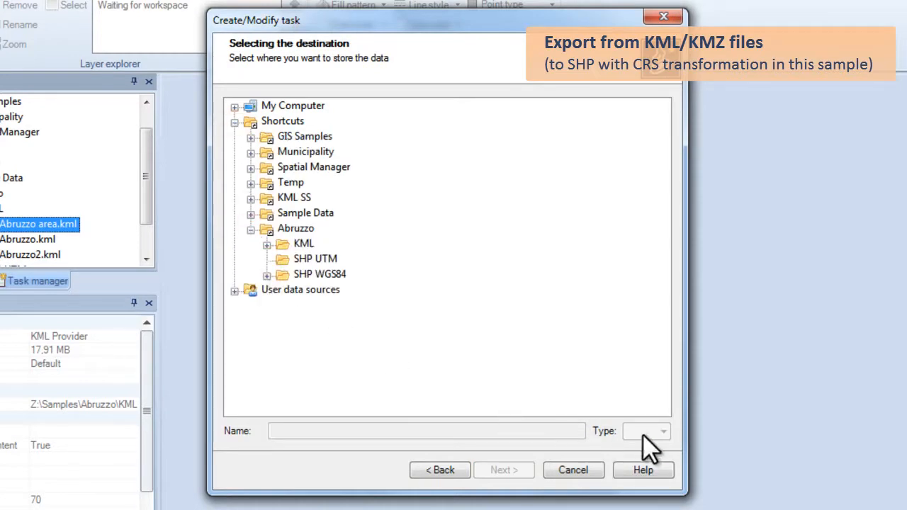
pyautogui.click(335, 261)
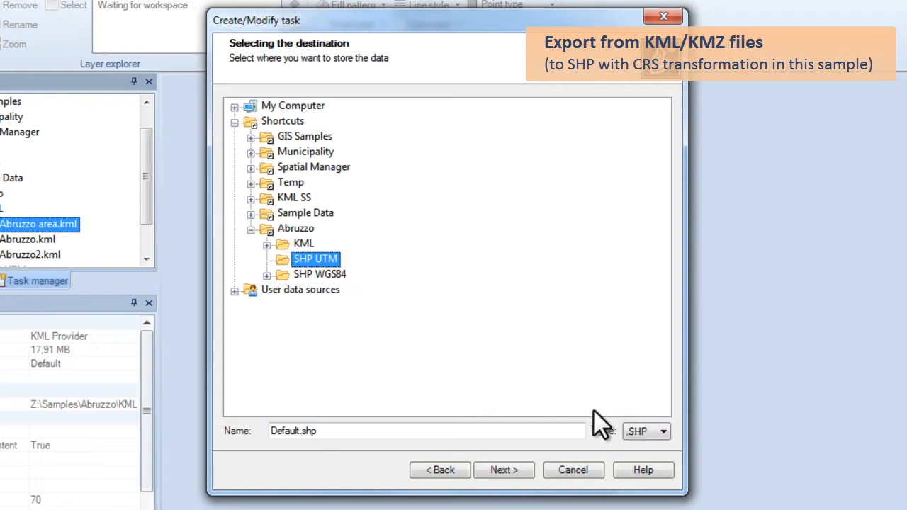
pyautogui.click(301, 431)
pyautogui.press('BackSpace')
pyautogui.press('BackSpace')
pyautogui.press('BackSpace')
pyautogui.press('BackSpace')
pyautogui.press('BackSpace')
pyautogui.press('BackSpace')
pyautogui.press('BackSpace')
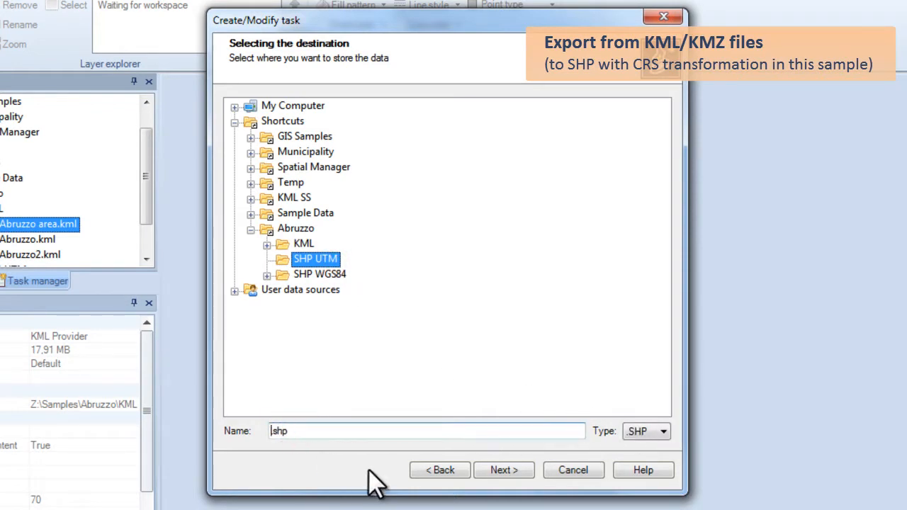
pyautogui.write('Comuni')
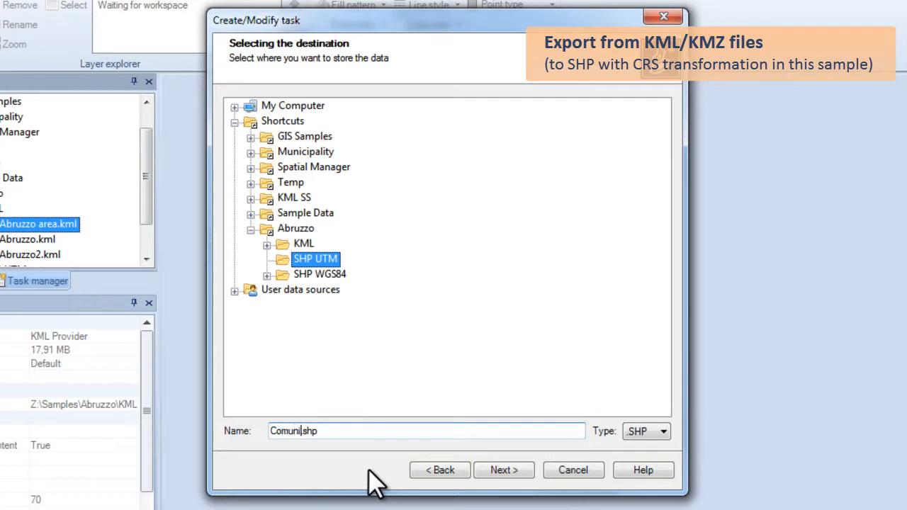
pyautogui.click(500, 470)
# - Set the allowed geometry type of the target shapefile to Polygon
pyautogui.click(547, 117)
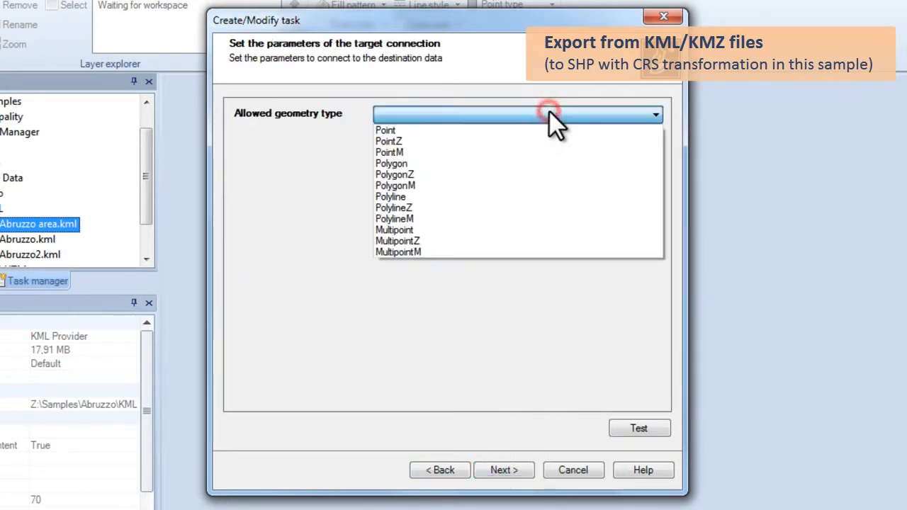
pyautogui.click(390, 165)
pyautogui.click(505, 472)
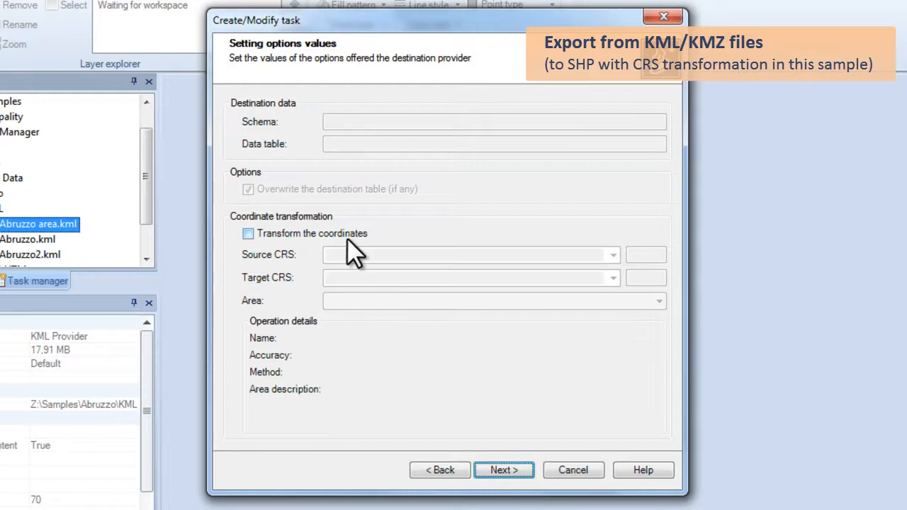
# - Enable coordinate transformation from WGS 84 [Geographic2D] to WGS 84 / UTM zone 33N, code 32633
pyautogui.click(346, 237)
pyautogui.click(610, 258)
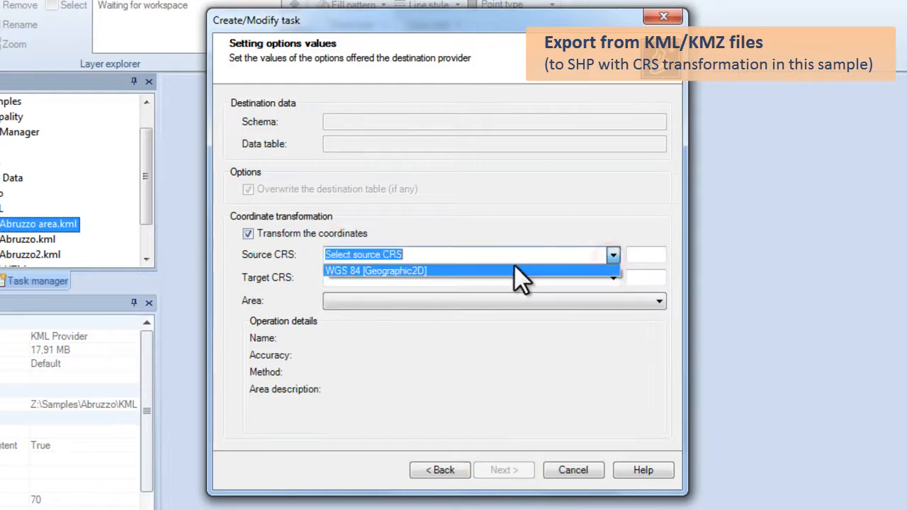
pyautogui.click(449, 278)
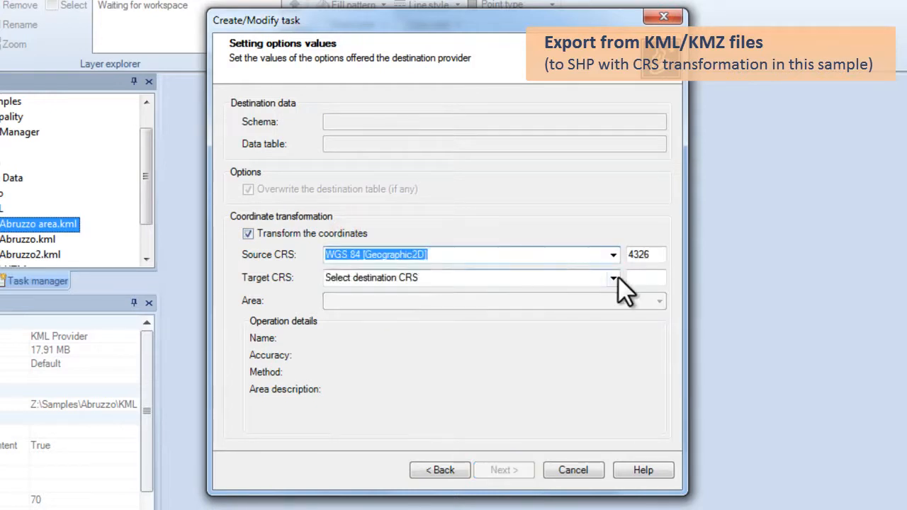
pyautogui.click(638, 278)
pyautogui.write('32')
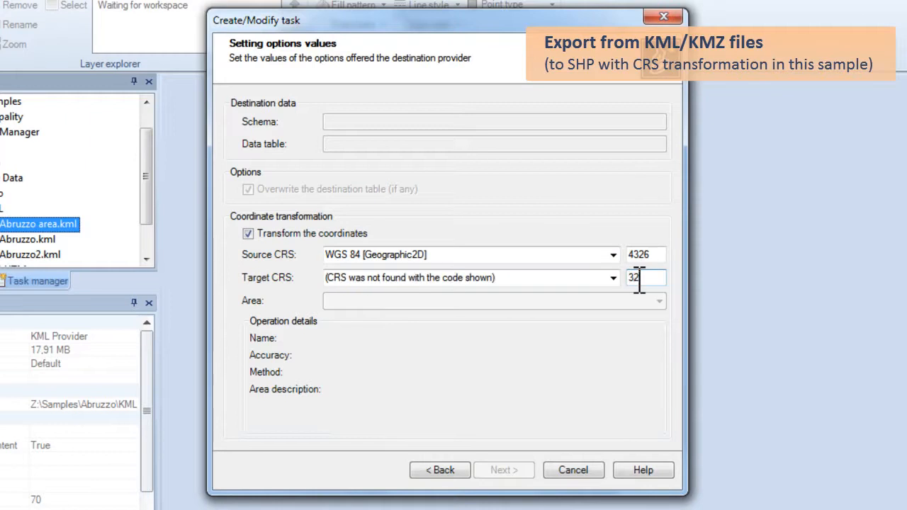
pyautogui.write('633')
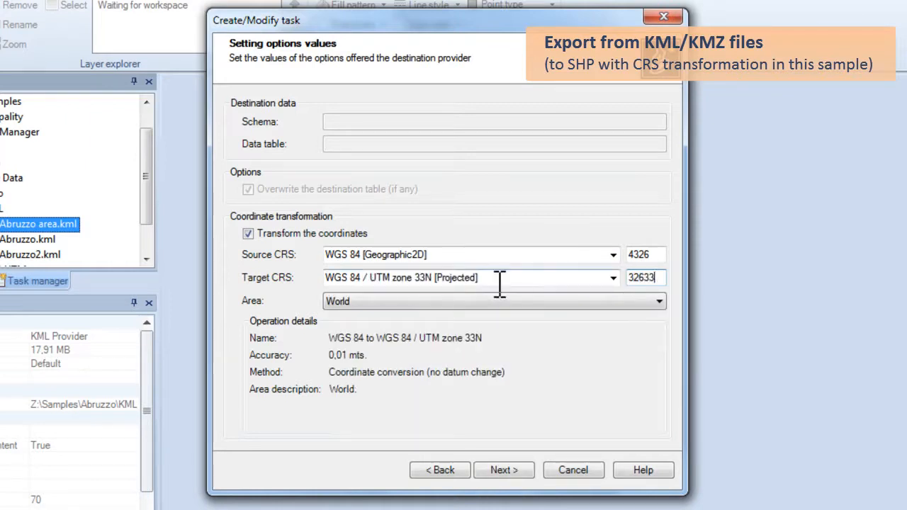
pyautogui.click(496, 278)
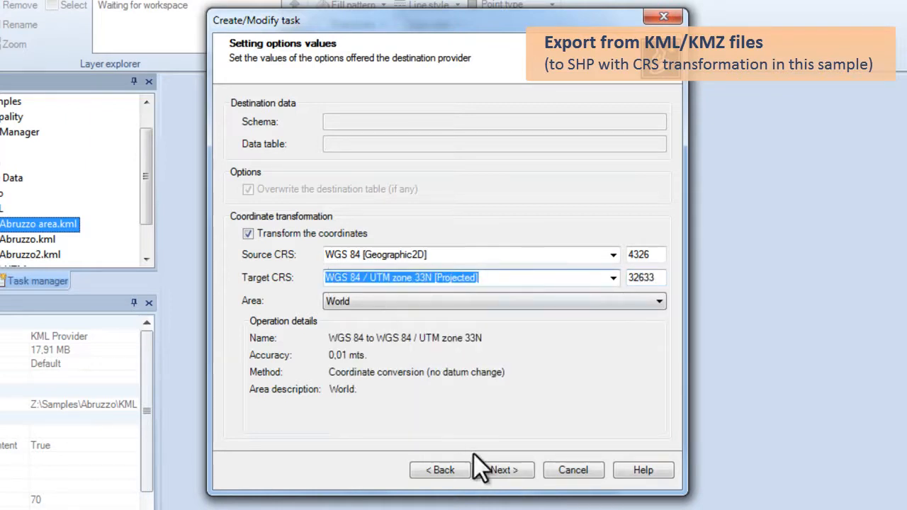
pyautogui.click(494, 468)
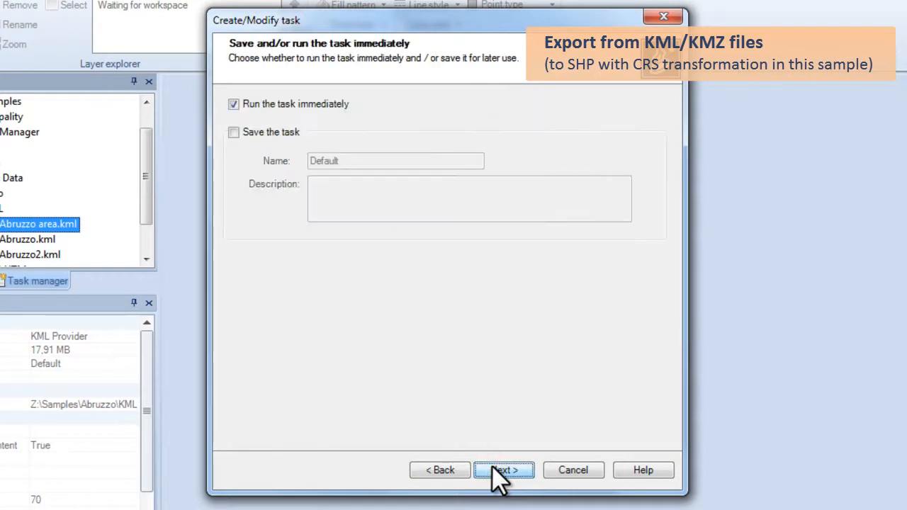
# - Finish the task with immediate execution, run the export to Comuni.shp and close the run report
pyautogui.click(494, 469)
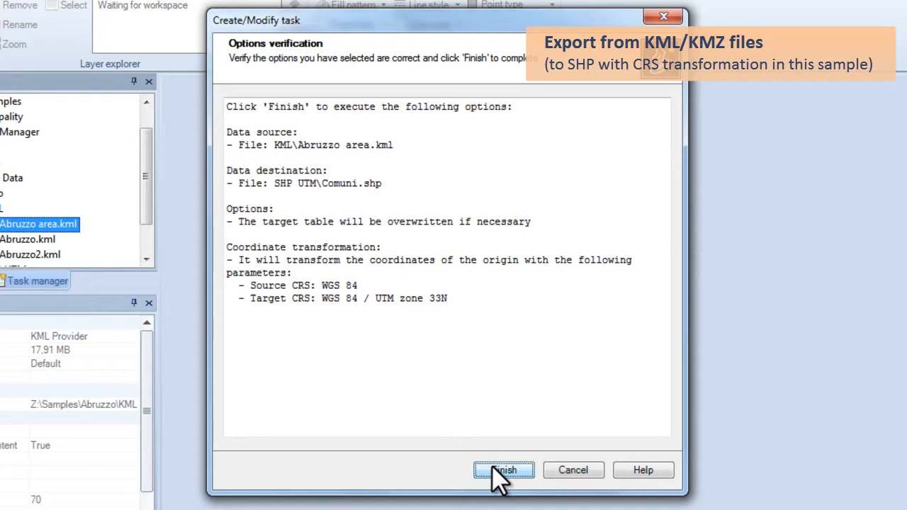
pyautogui.click(493, 468)
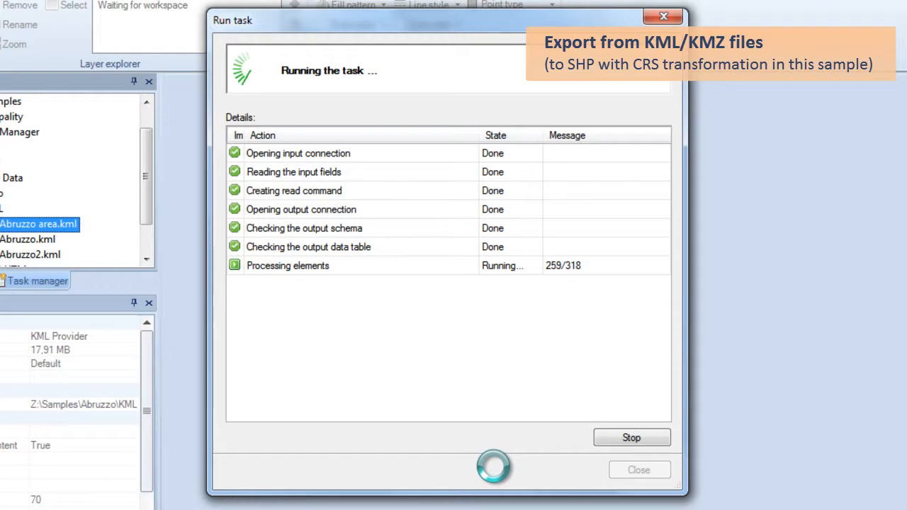
pyautogui.click(624, 468)
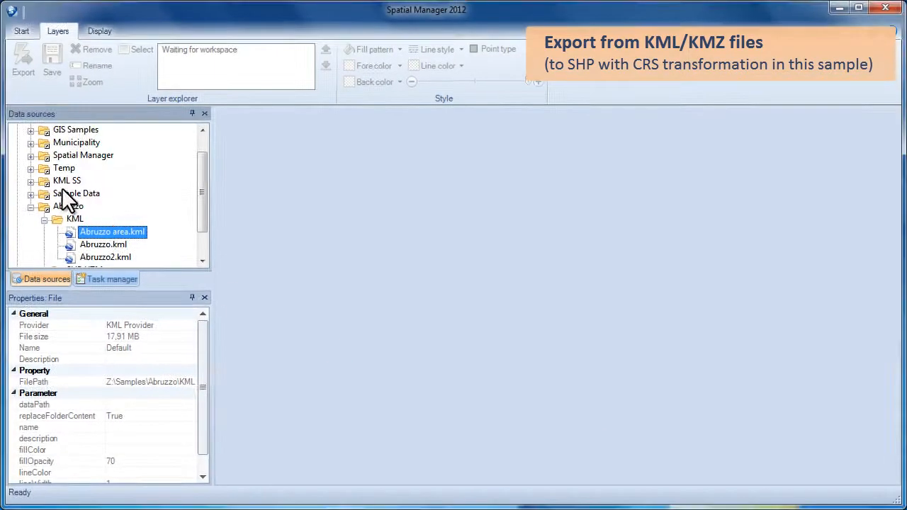
# - Refresh the Abruzzo shortcut and open the exported Comuni.shp from its SHP UTM folder
pyautogui.rightClick(69, 207)
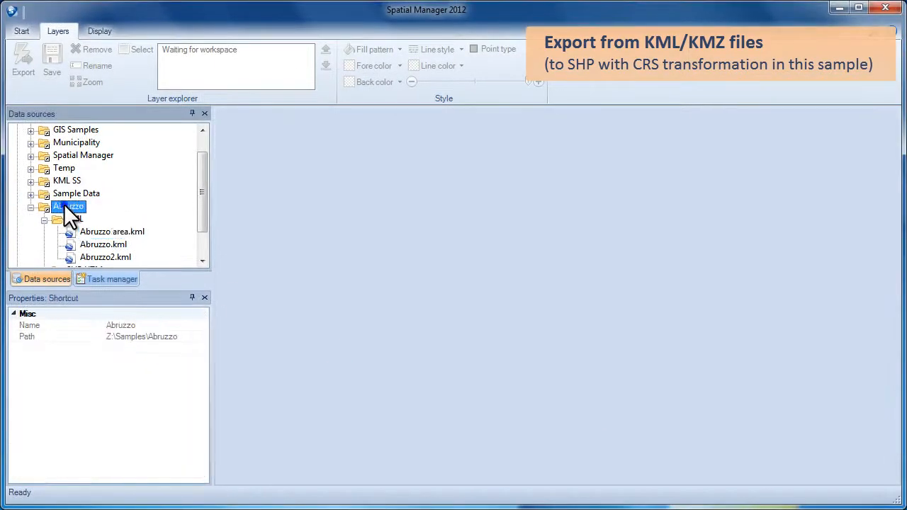
pyautogui.click(96, 264)
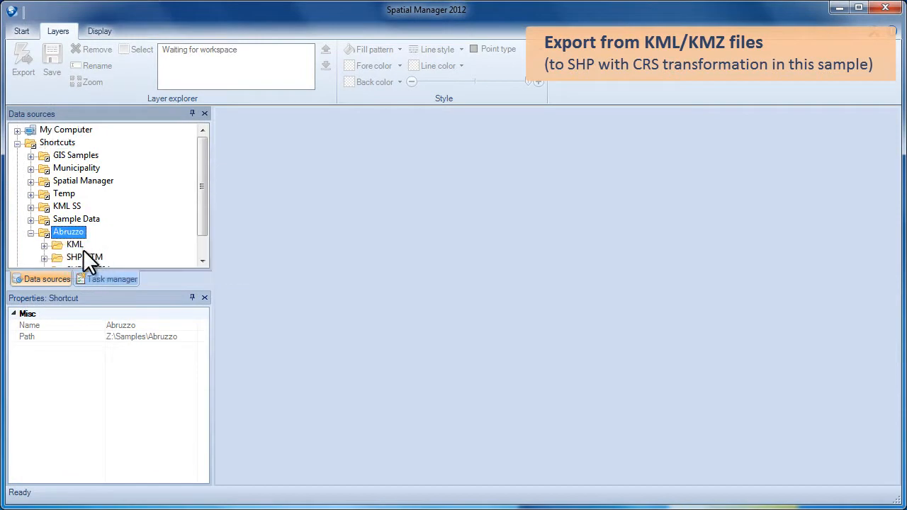
pyautogui.click(44, 257)
pyautogui.doubleClick(91, 256)
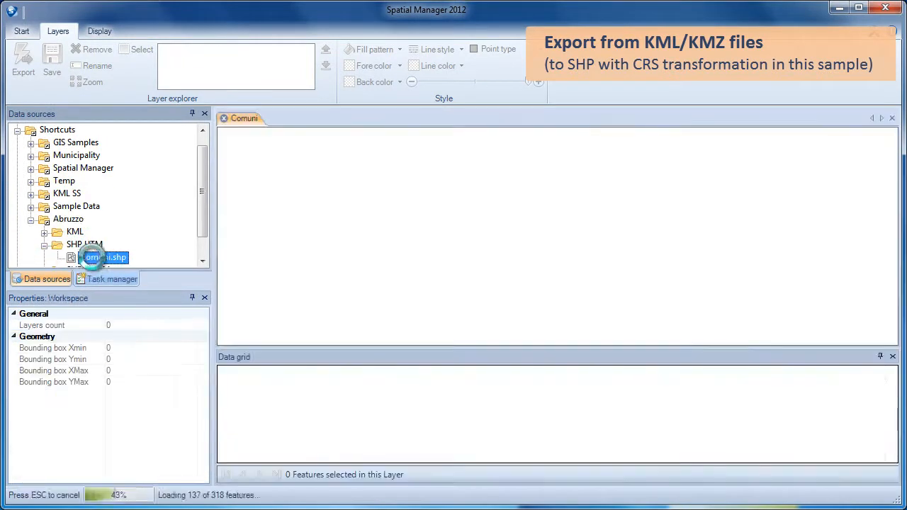
pyautogui.scroll(-1, 198, 224)
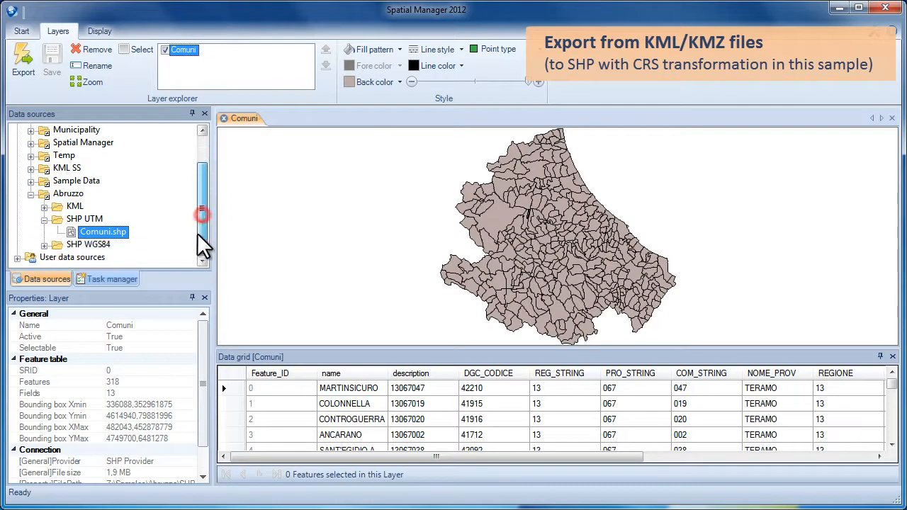
pyautogui.click(44, 245)
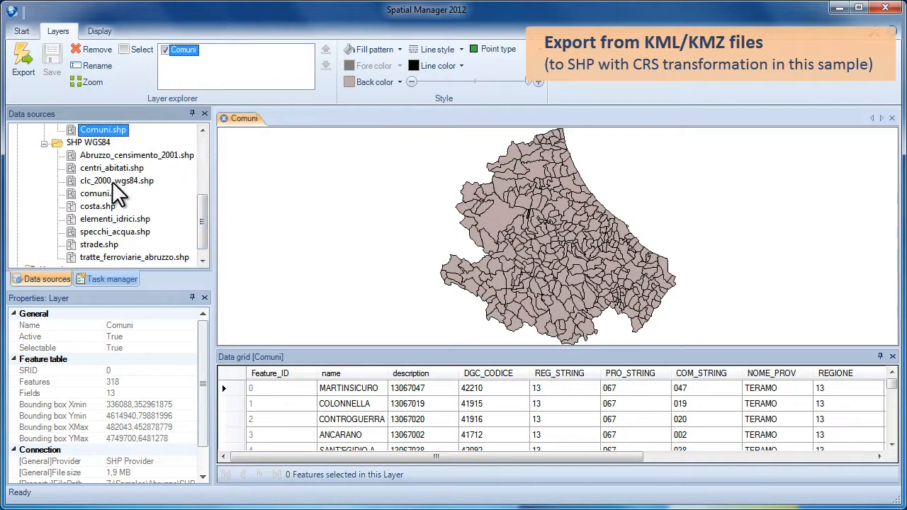
pyautogui.click(43, 144)
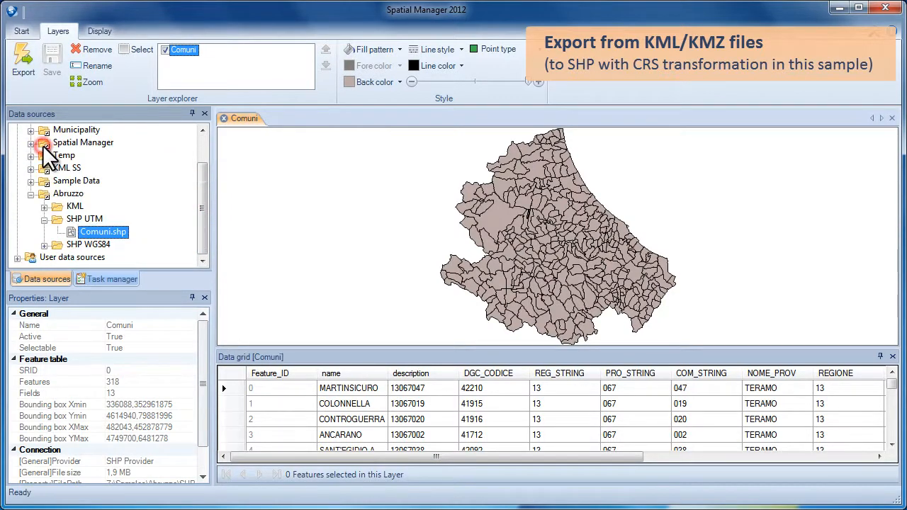
# - Open the Comuni layer from the Area folder of Abruzzo area.kml and compare its map with the exported Comuni map
pyautogui.click(45, 207)
pyautogui.click(98, 217)
pyautogui.click(333, 174)
pyautogui.click(347, 185)
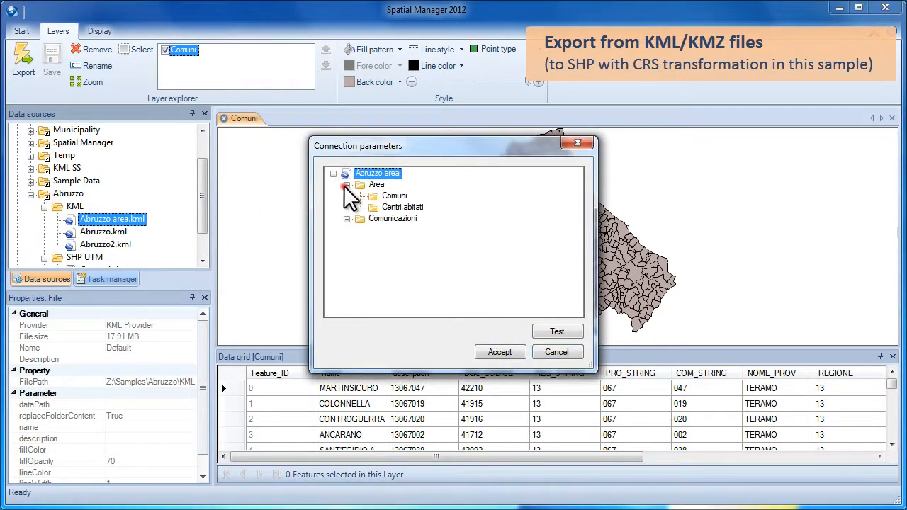
pyautogui.click(394, 197)
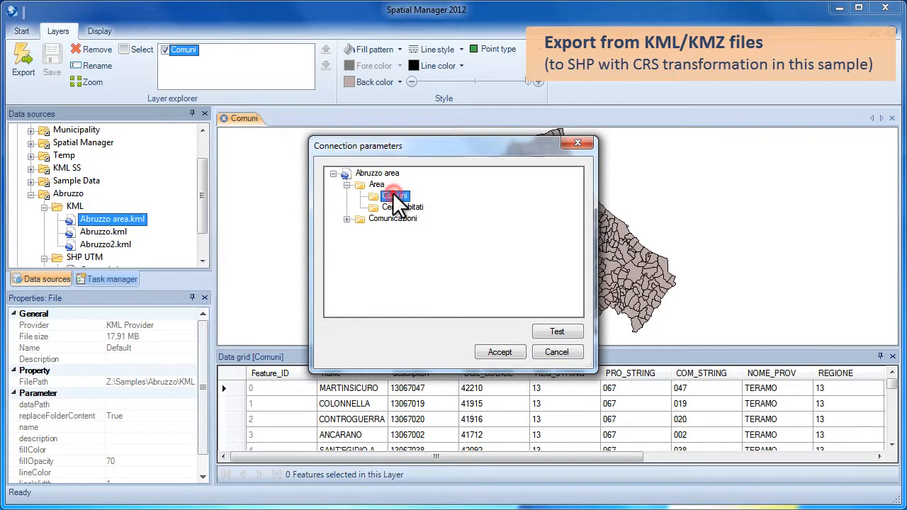
pyautogui.click(489, 352)
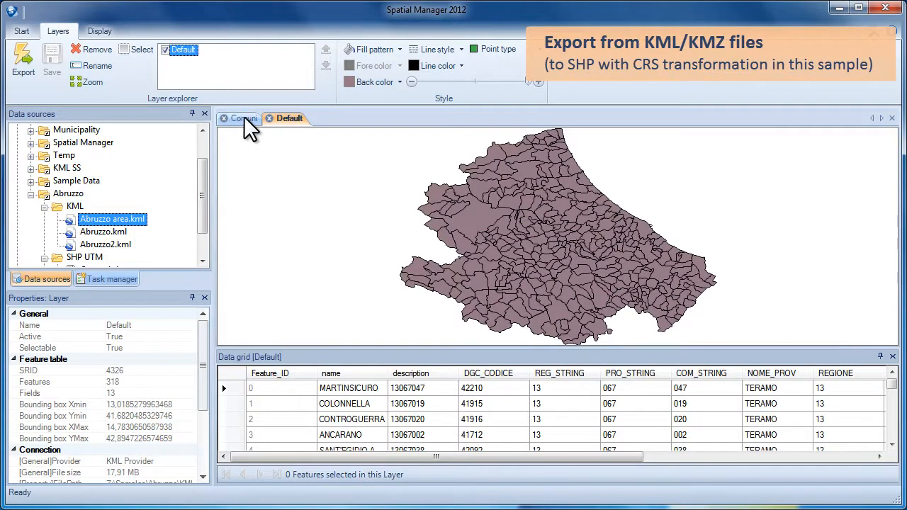
pyautogui.click(244, 117)
pyautogui.click(288, 118)
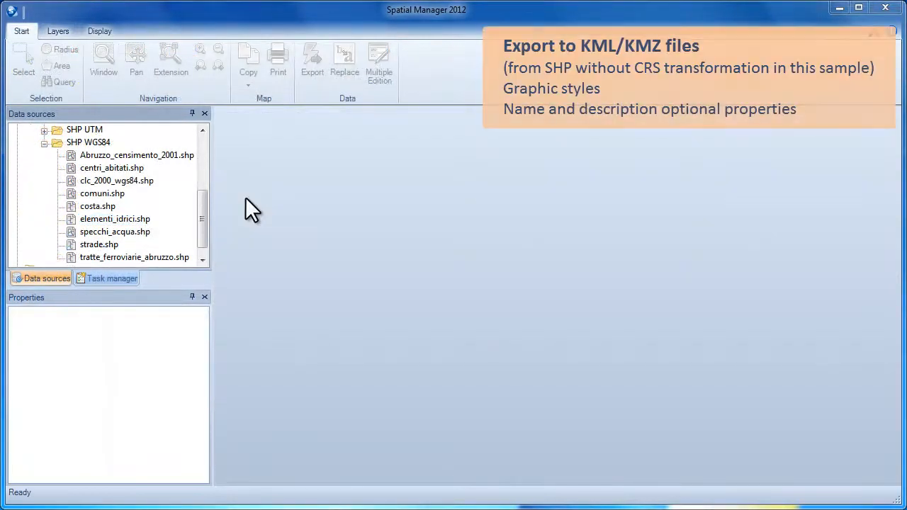
# - Start an export task for comuni.shp in the SHP WGS84 folder
pyautogui.click(110, 194)
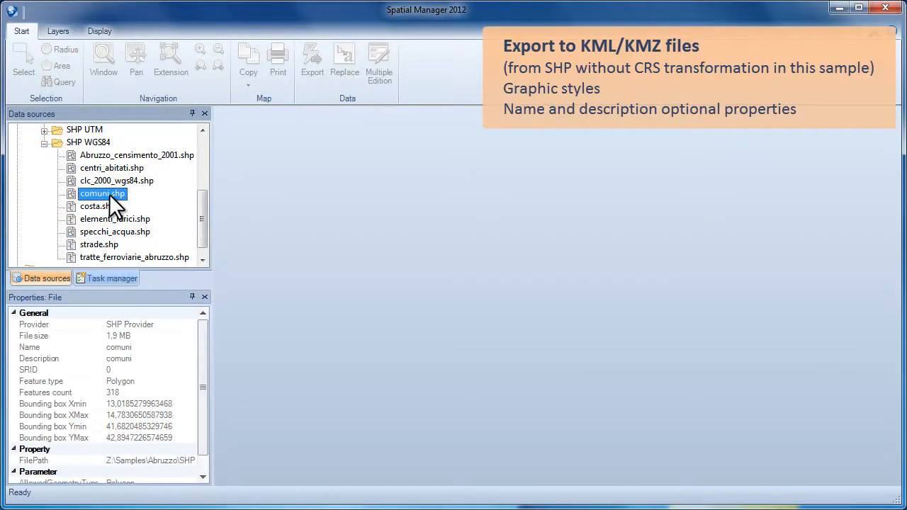
pyautogui.rightClick(110, 195)
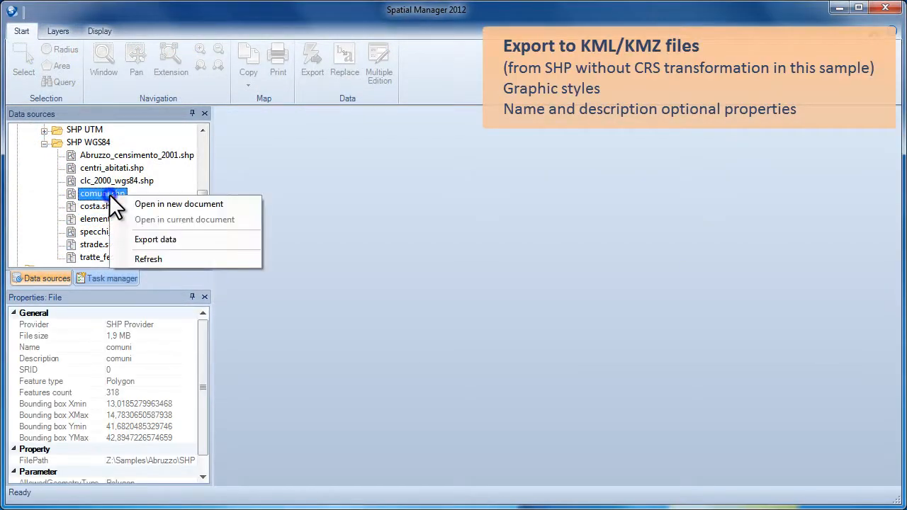
pyautogui.click(145, 239)
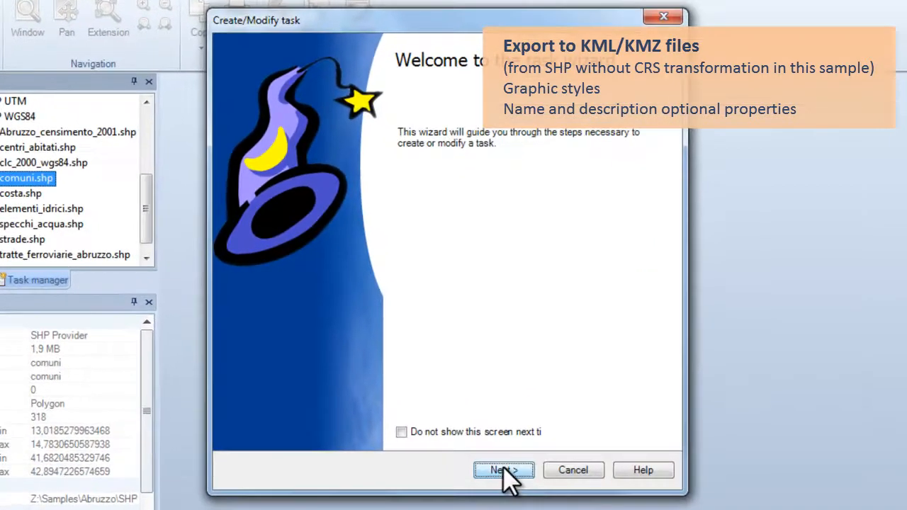
pyautogui.click(502, 450)
# - Set the export destination to Abruzzo_3.kml, type KML, in the KML folder of the Abruzzo shortcut
pyautogui.click(236, 123)
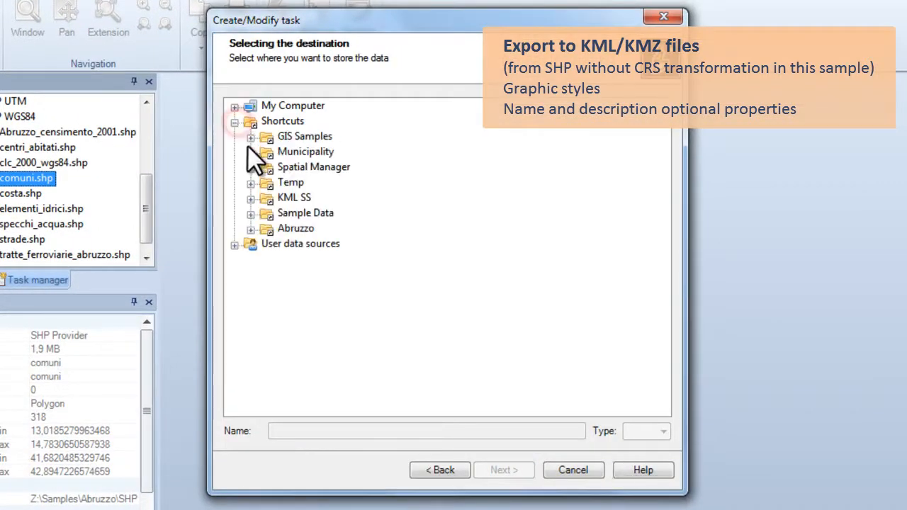
pyautogui.click(251, 229)
pyautogui.click(267, 245)
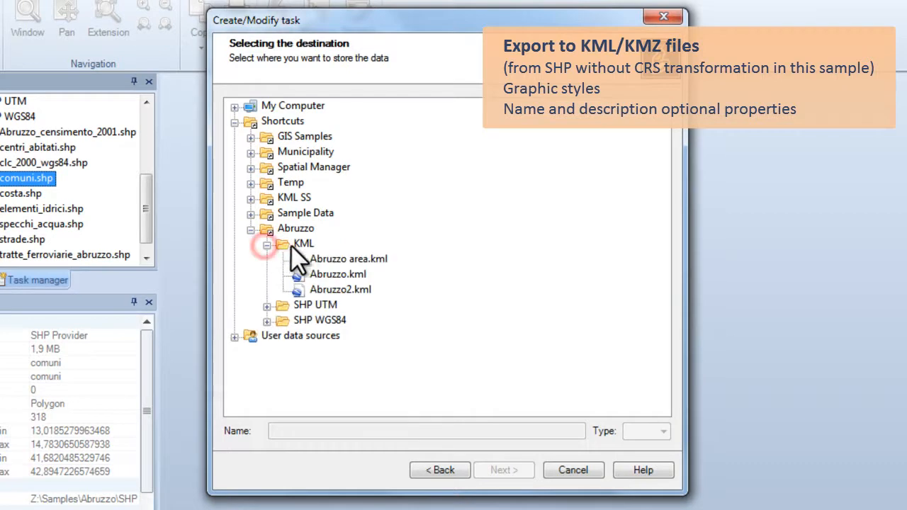
pyautogui.click(302, 243)
pyautogui.click(653, 431)
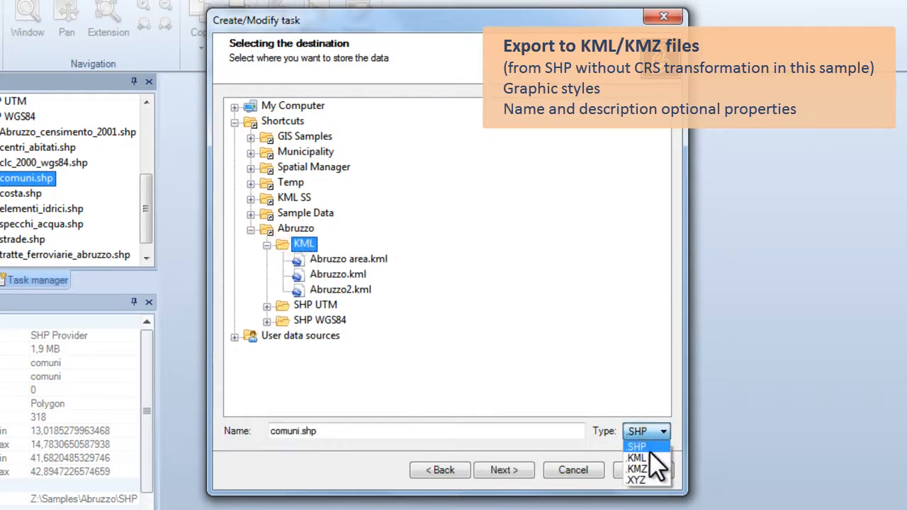
pyautogui.click(649, 455)
pyautogui.click(325, 434)
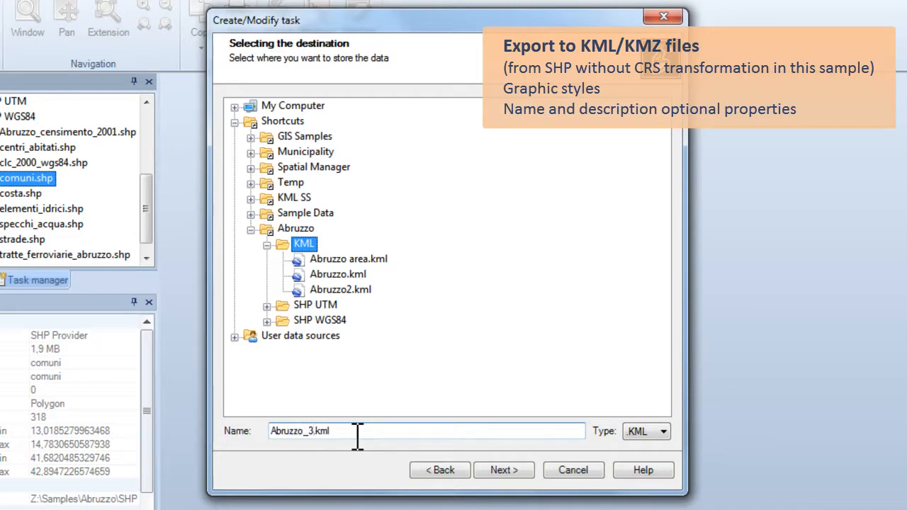
pyautogui.click(494, 472)
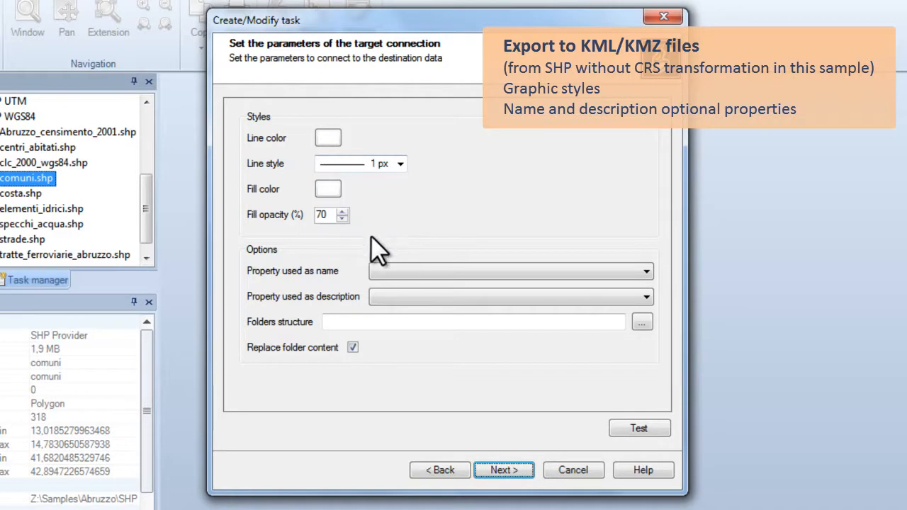
# - Use NOME as the name property and ISTAT as the description property, keeping the folders structure at the KML file's root
pyautogui.click(401, 272)
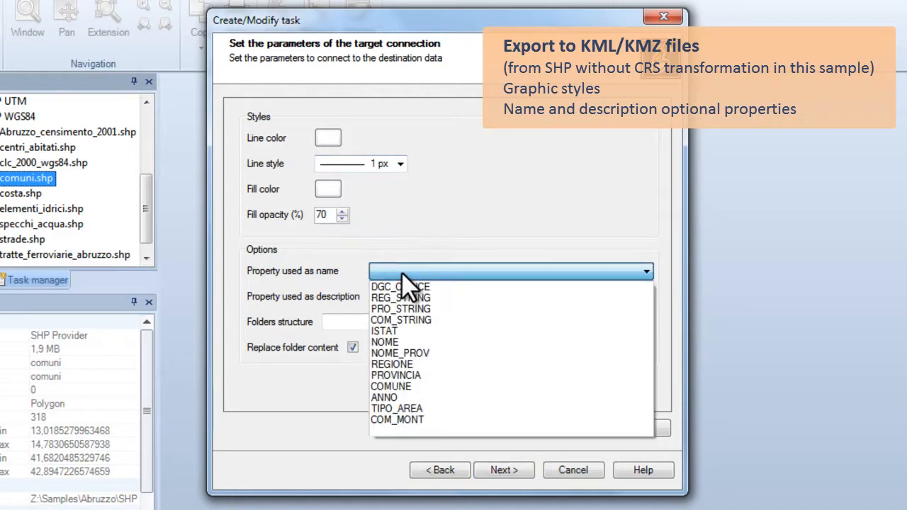
pyautogui.click(400, 341)
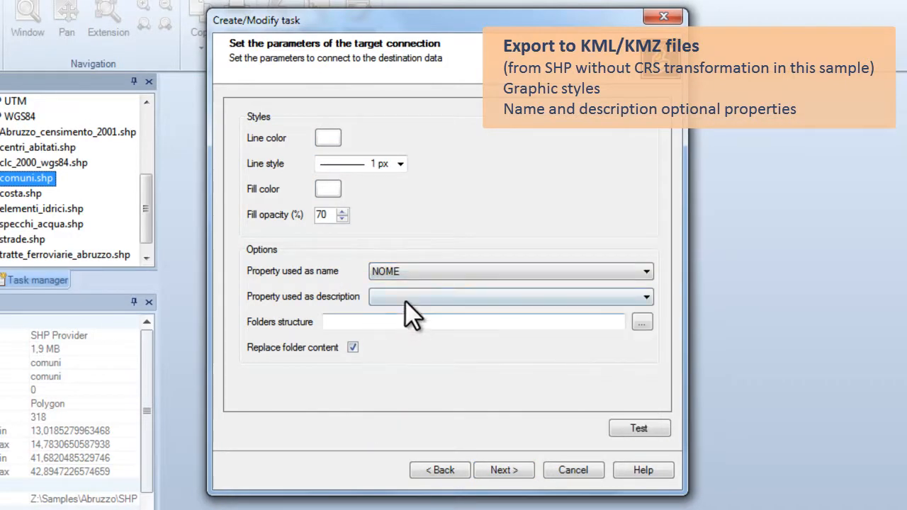
pyautogui.click(405, 297)
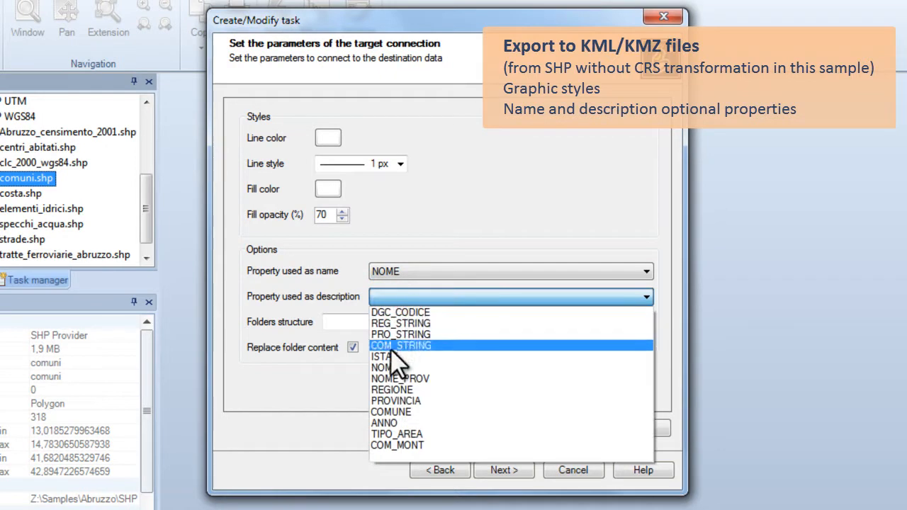
pyautogui.click(389, 356)
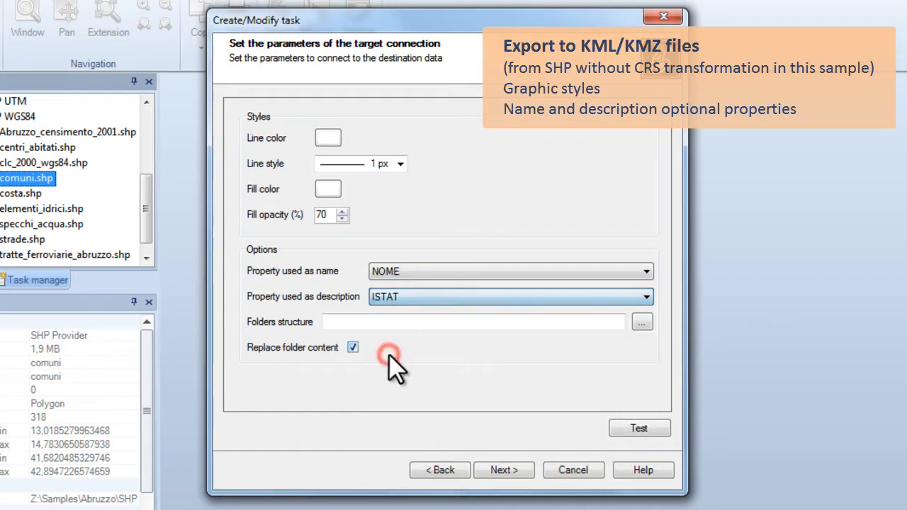
pyautogui.click(636, 324)
pyautogui.click(330, 138)
pyautogui.click(494, 402)
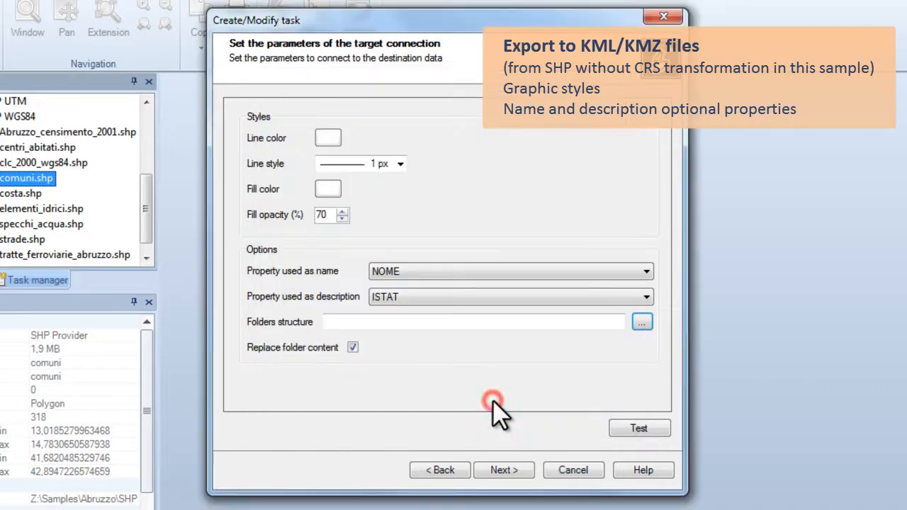
# - Run the comuni.shp export to Abruzzo_3.kml without coordinate transformation and close the task report
pyautogui.click(513, 465)
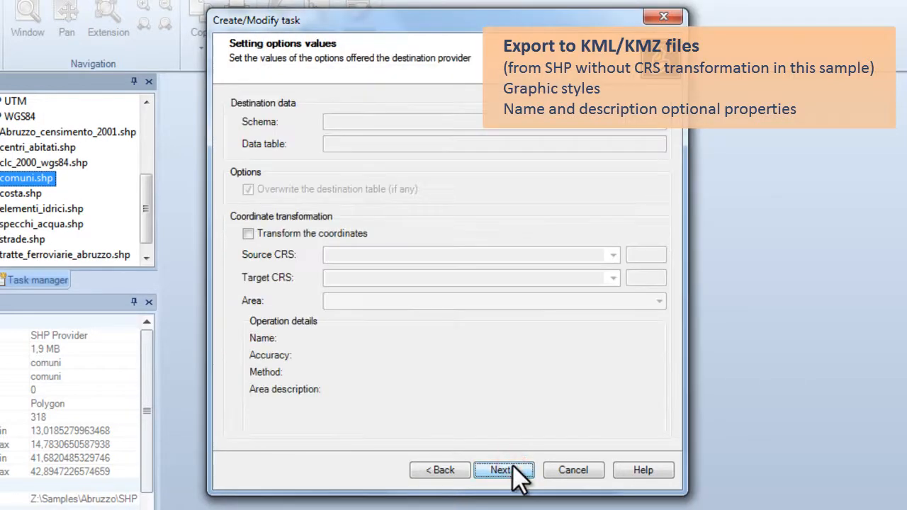
pyautogui.click(513, 465)
pyautogui.click(512, 465)
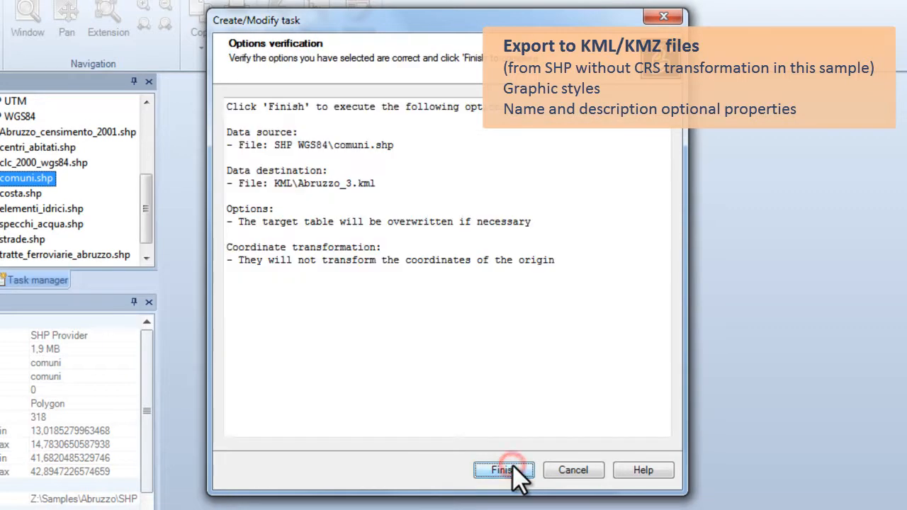
pyautogui.click(514, 467)
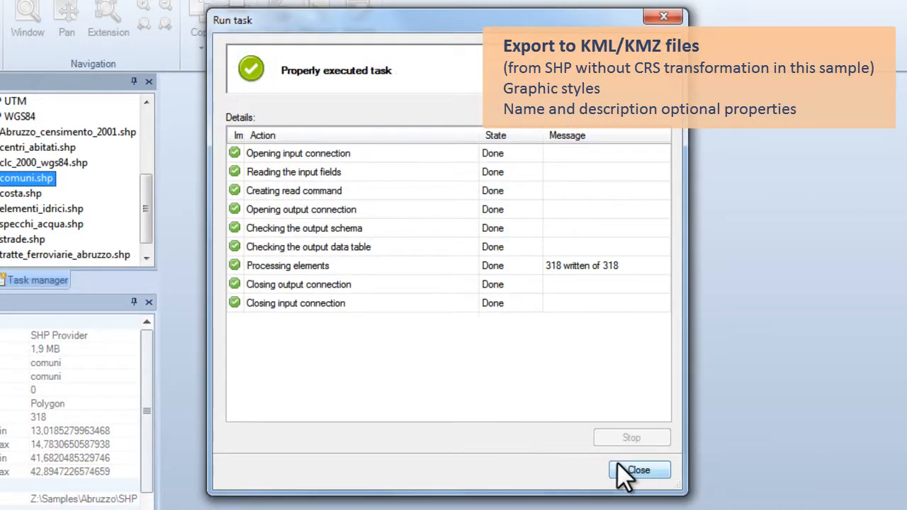
pyautogui.click(625, 472)
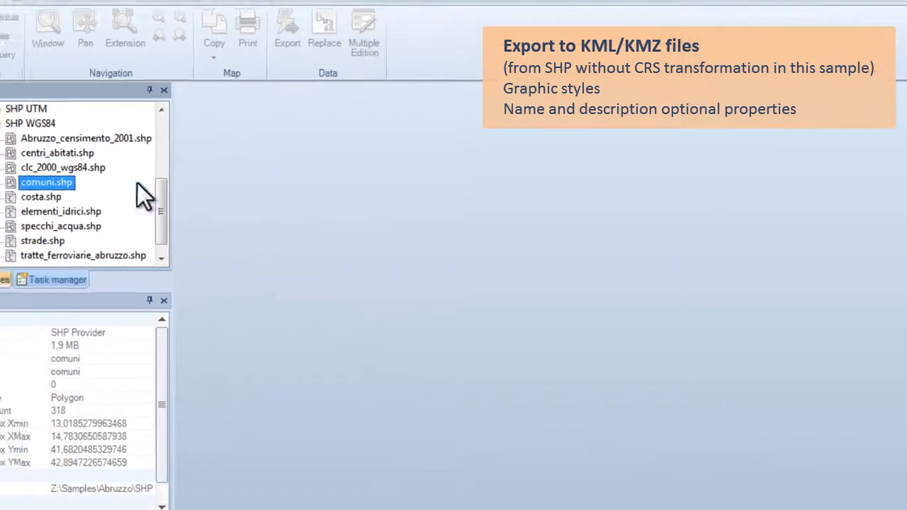
# - Open the exported Abruzzo_3.kml from the KML folder of the Abruzzo shortcut
pyautogui.moveTo(202, 208); pyautogui.dragTo(204, 155)
pyautogui.click(45, 231)
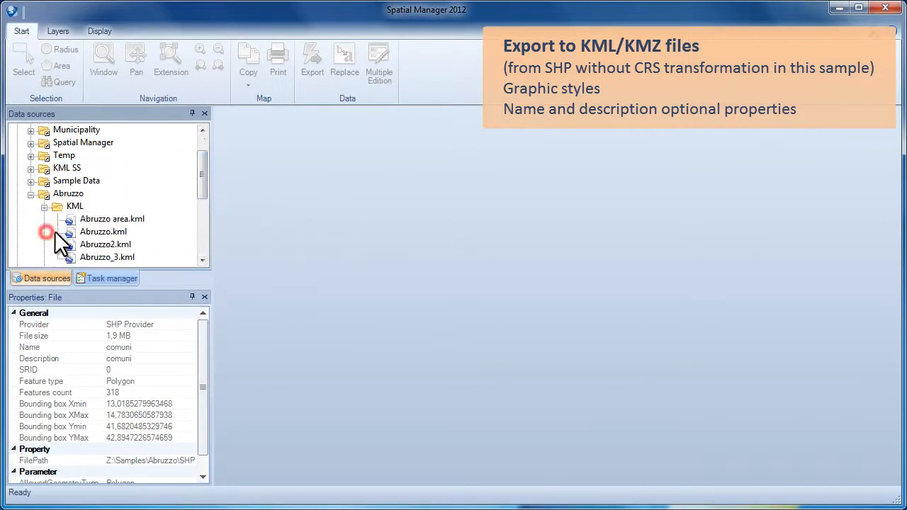
pyautogui.doubleClick(101, 258)
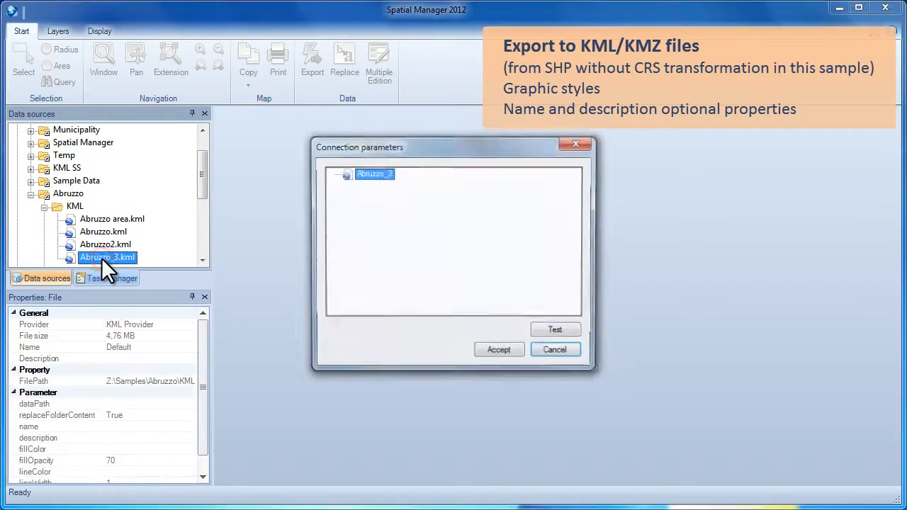
pyautogui.click(492, 351)
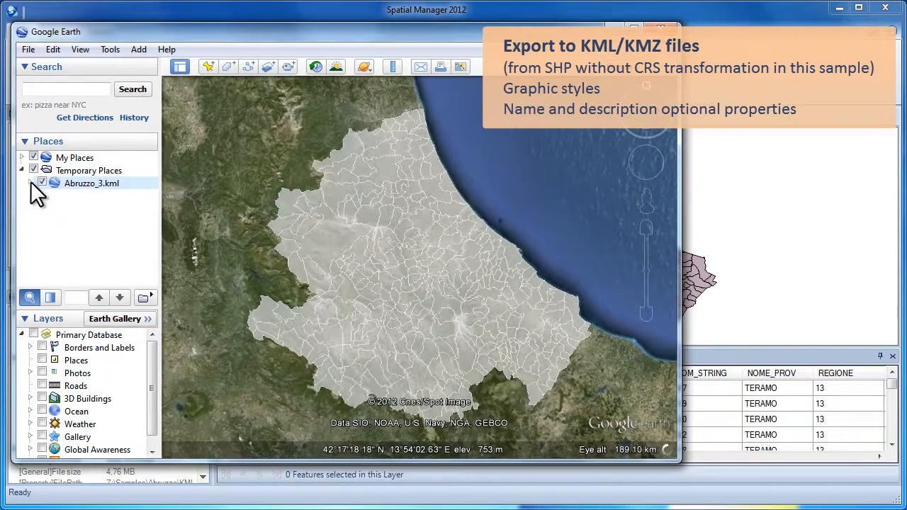
# - In Google Earth, look through the contents of Abruzzo_3.kml and examine one municipality polygon on the map
pyautogui.click(30, 182)
pyautogui.click(30, 183)
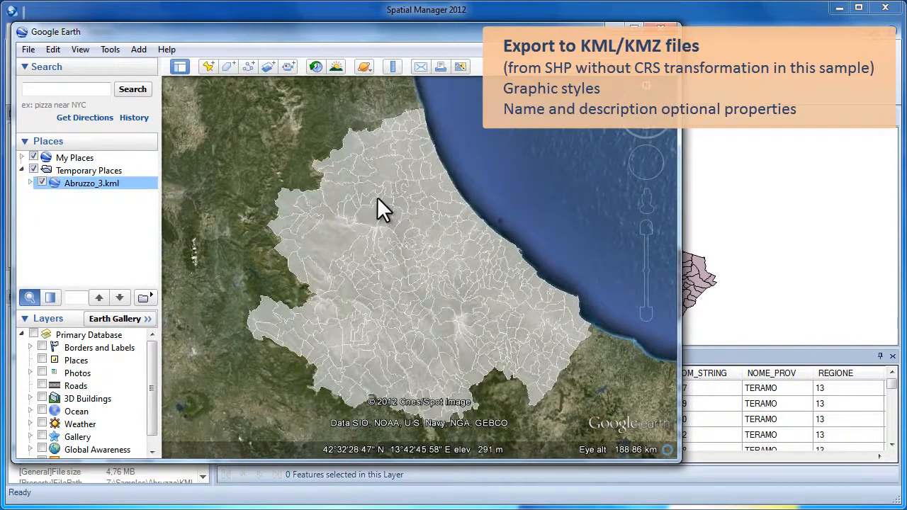
pyautogui.click(348, 191)
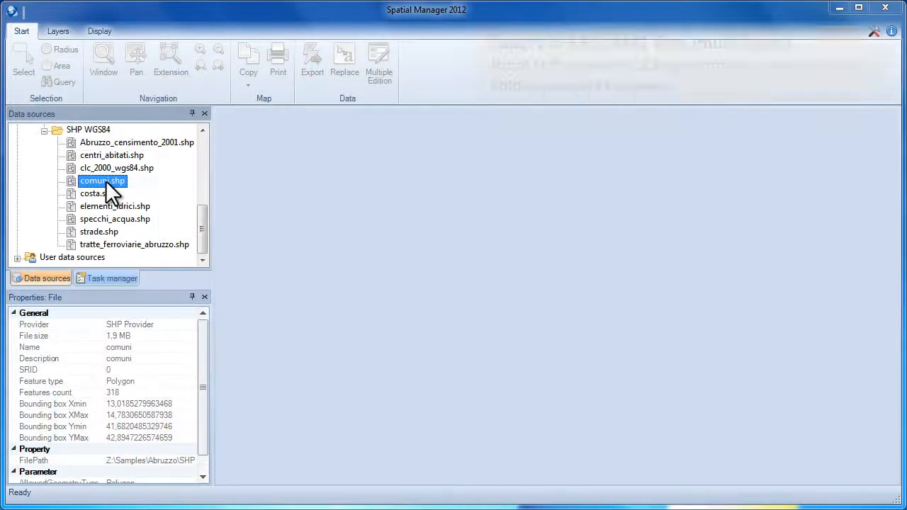
# - Start a new export task for comuni.shp in the SHP WGS84 folder
pyautogui.rightClick(106, 180)
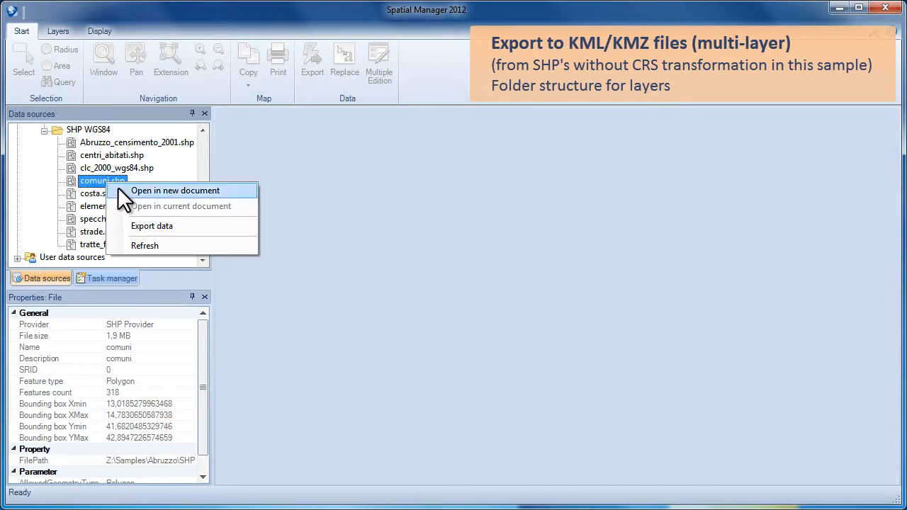
pyautogui.click(131, 220)
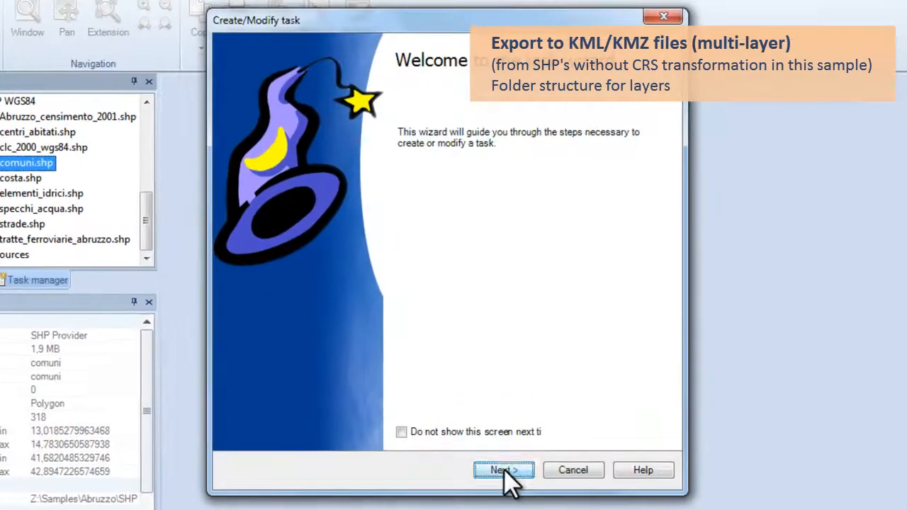
pyautogui.click(497, 422)
# - Set the export destination to Abruzzo_4.kml, type KML, in the KML folder of the Abruzzo shortcut
pyautogui.click(234, 122)
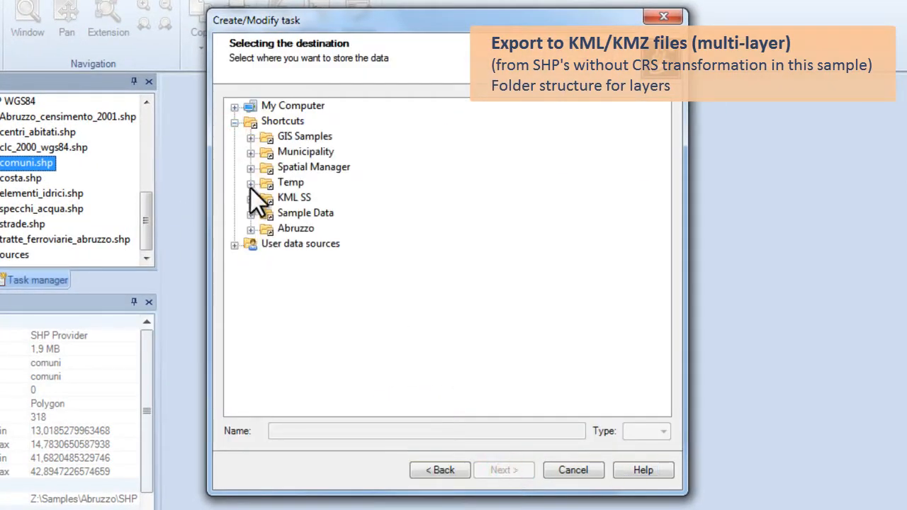
pyautogui.click(251, 229)
pyautogui.click(267, 245)
pyautogui.click(303, 244)
pyautogui.click(645, 434)
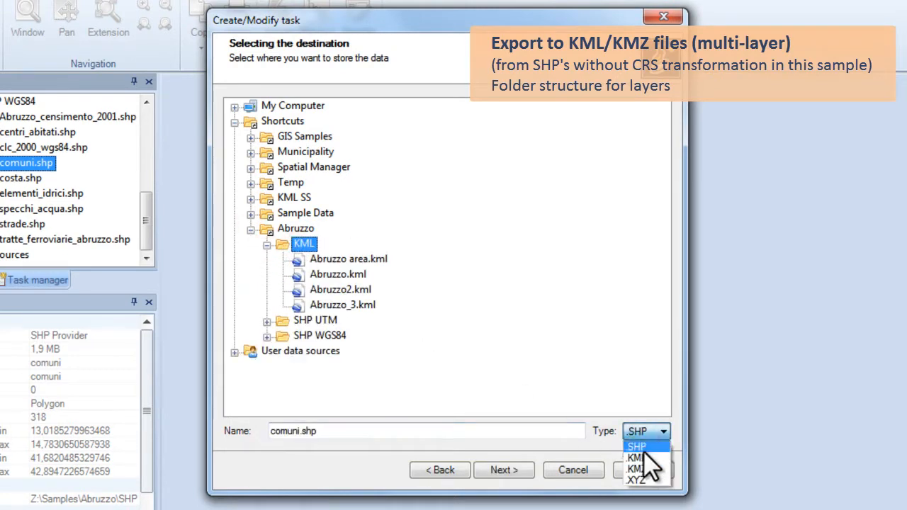
pyautogui.click(638, 458)
pyautogui.moveTo(272, 431); pyautogui.dragTo(300, 433)
pyautogui.click(343, 307)
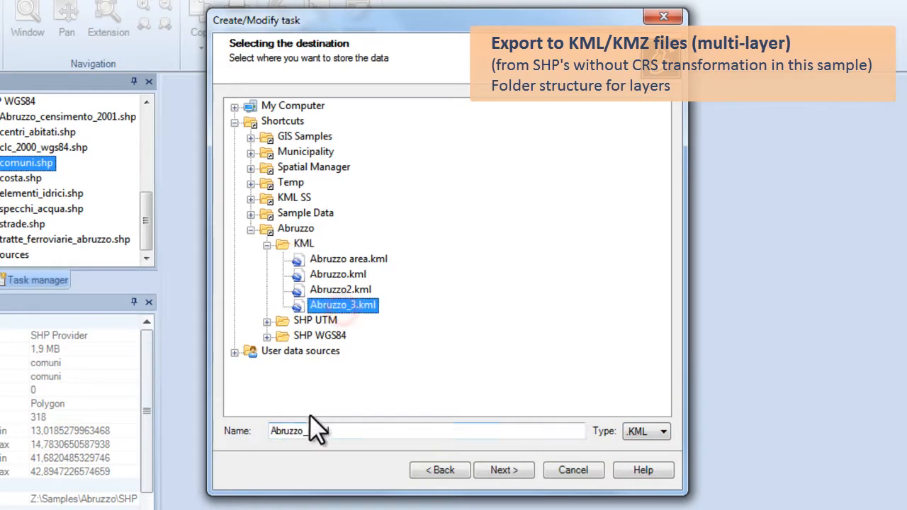
pyautogui.press('BackSpace')
pyautogui.write('4.kml')
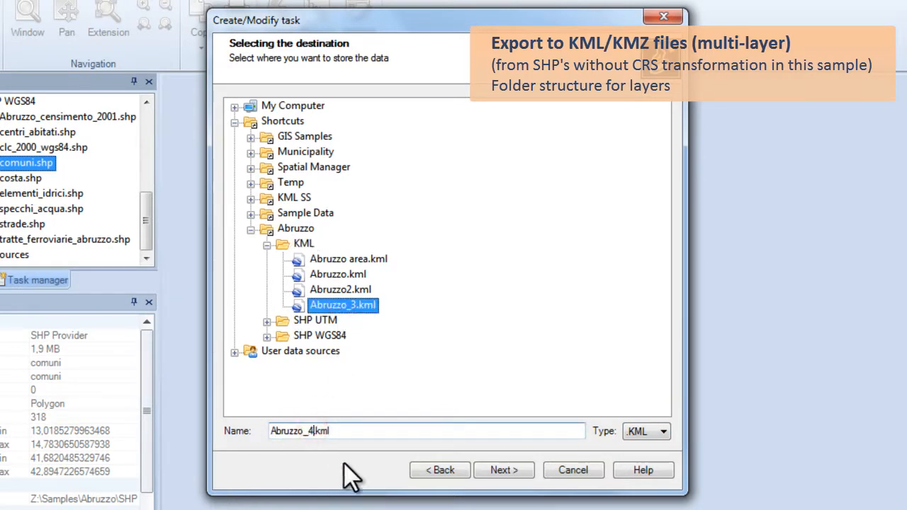
pyautogui.click(509, 468)
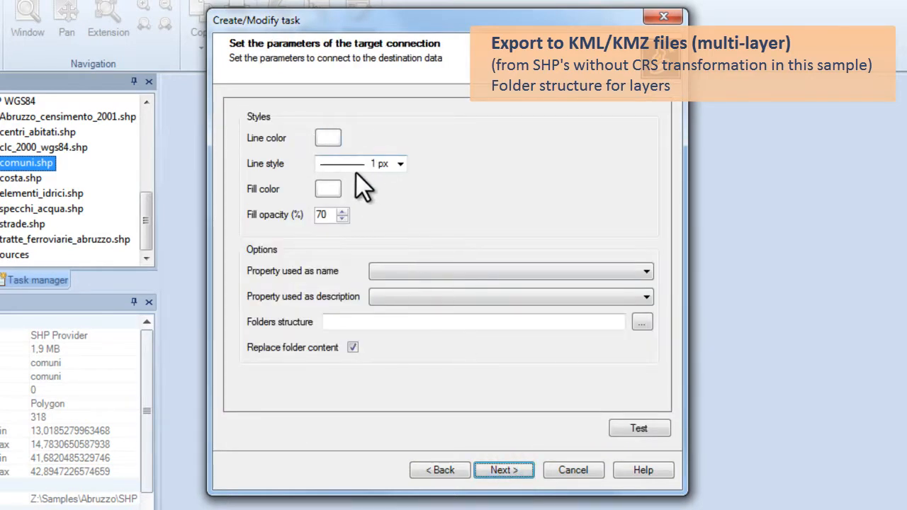
# - Use NOME as the name property and ISTAT as the description property for the Abruzzo_4.kml export
pyautogui.click(406, 272)
pyautogui.click(412, 340)
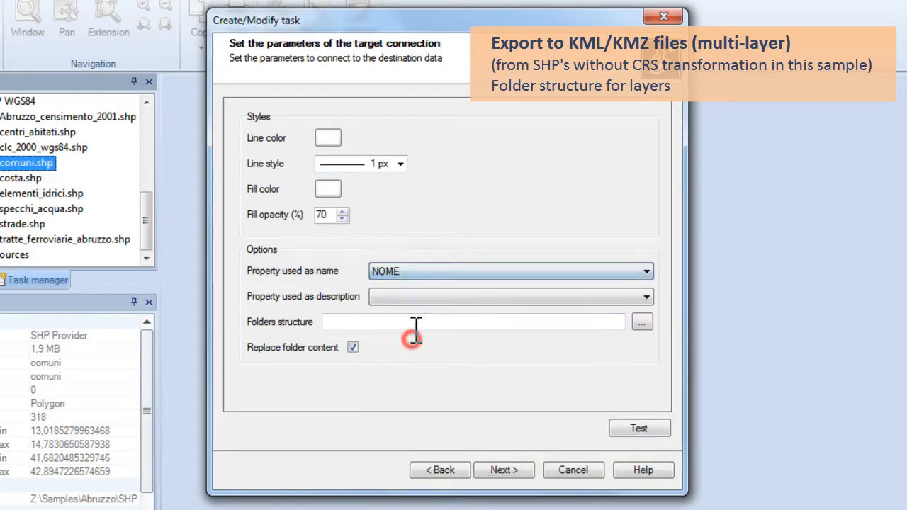
pyautogui.click(416, 297)
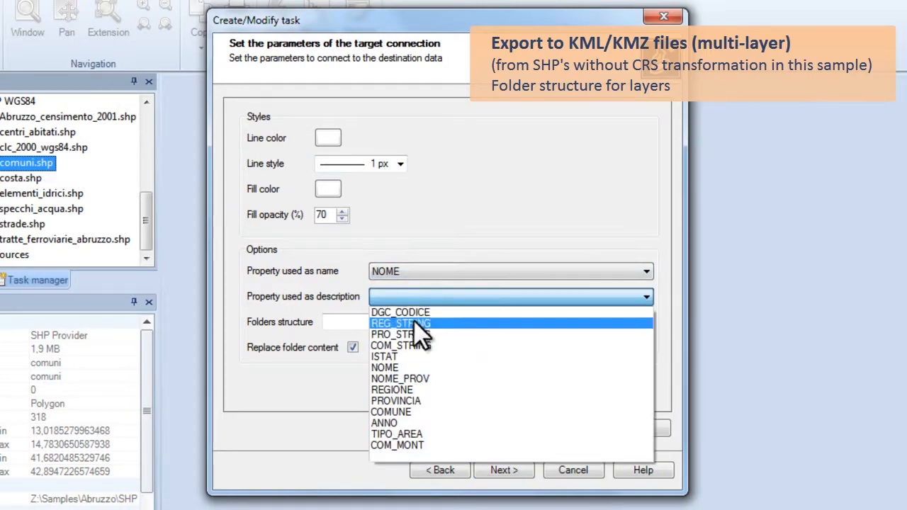
pyautogui.click(401, 355)
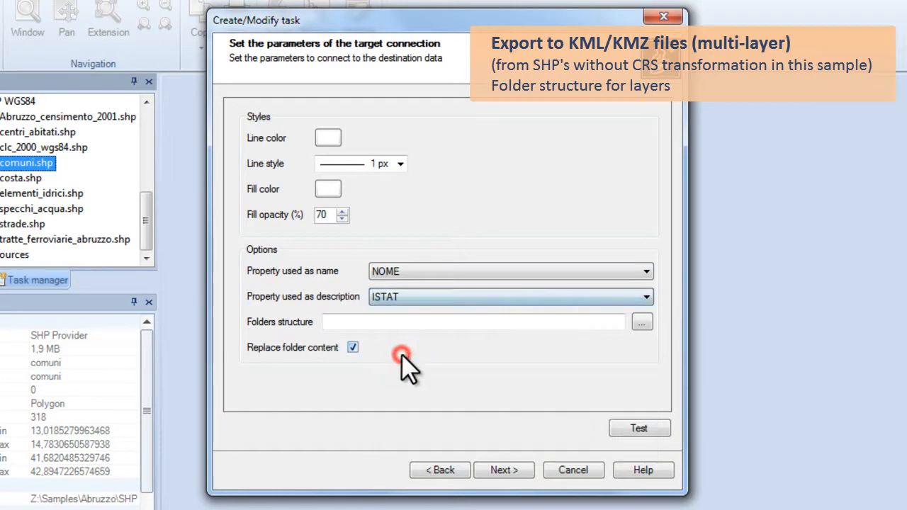
# - Create an Area folder containing a Comuni subfolder in Abruzzo_4 and use Area\Comuni as the export's folders structure
pyautogui.click(640, 322)
pyautogui.click(319, 112)
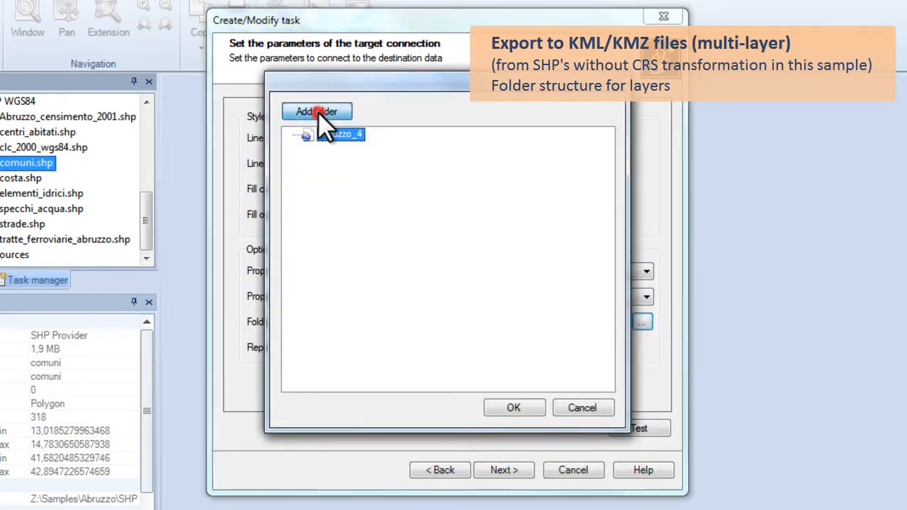
pyautogui.write('Area')
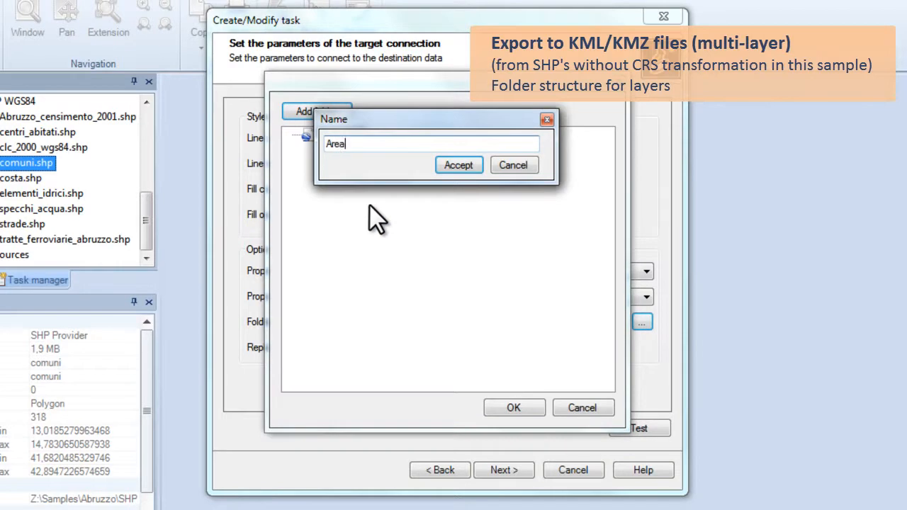
pyautogui.click(461, 170)
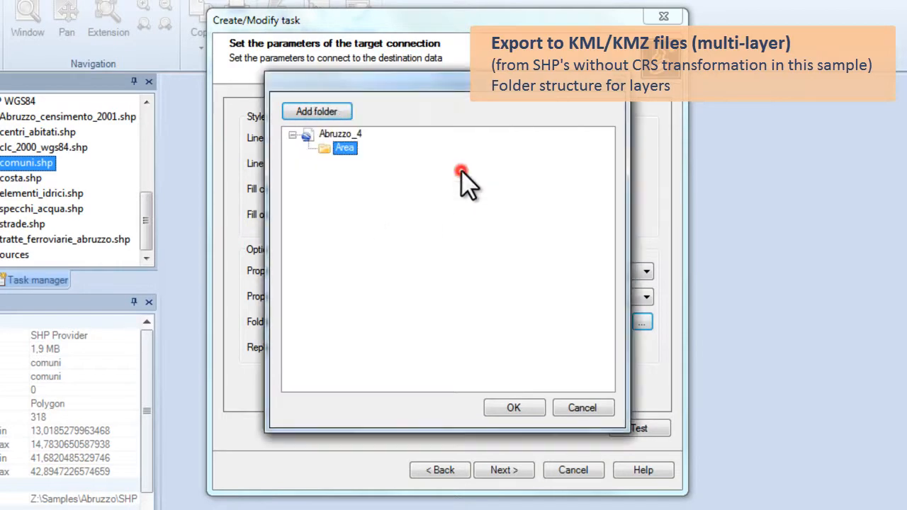
pyautogui.click(336, 112)
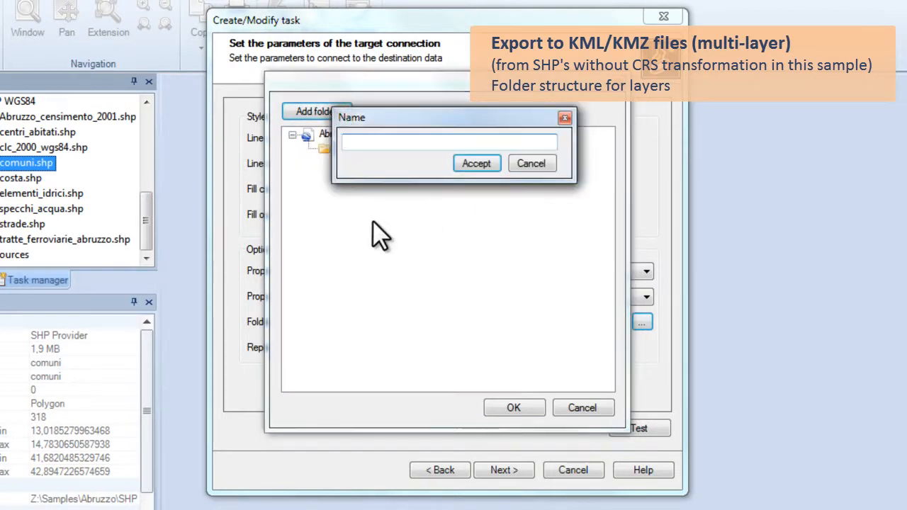
pyautogui.write('Comuni')
pyautogui.click(479, 165)
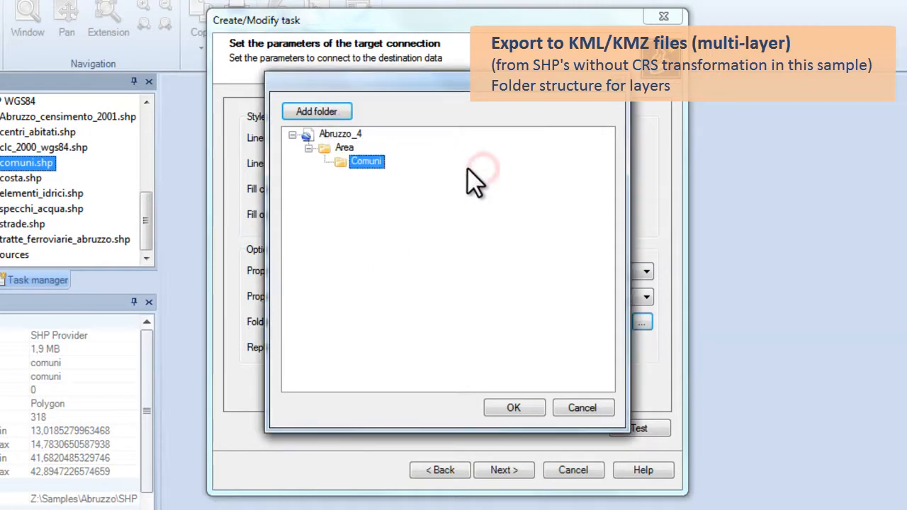
pyautogui.click(512, 410)
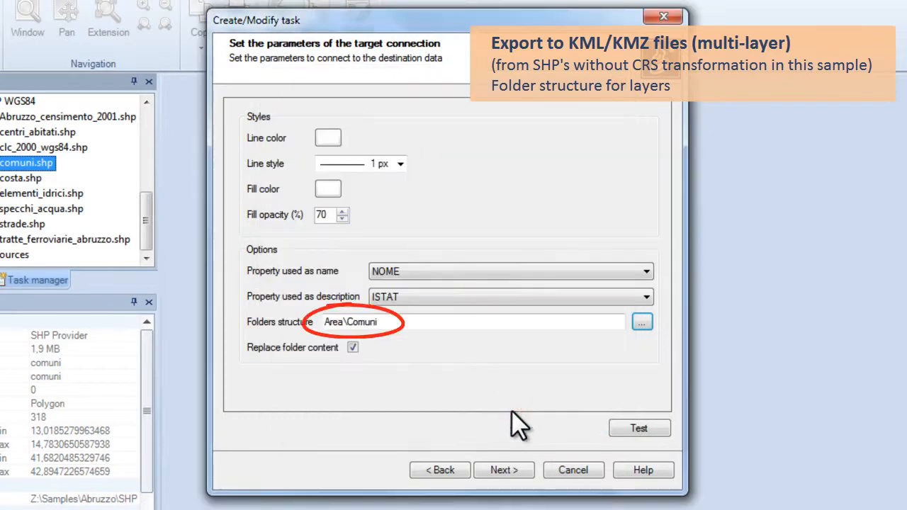
# - Run the comuni.shp export to Abruzzo_4.kml without coordinate transformation and close the task report
pyautogui.click(515, 466)
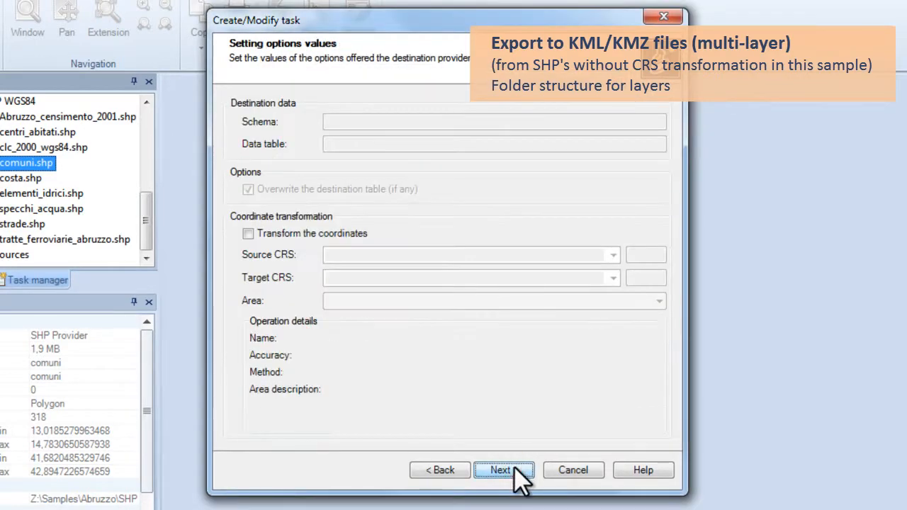
pyautogui.click(514, 466)
pyautogui.click(514, 467)
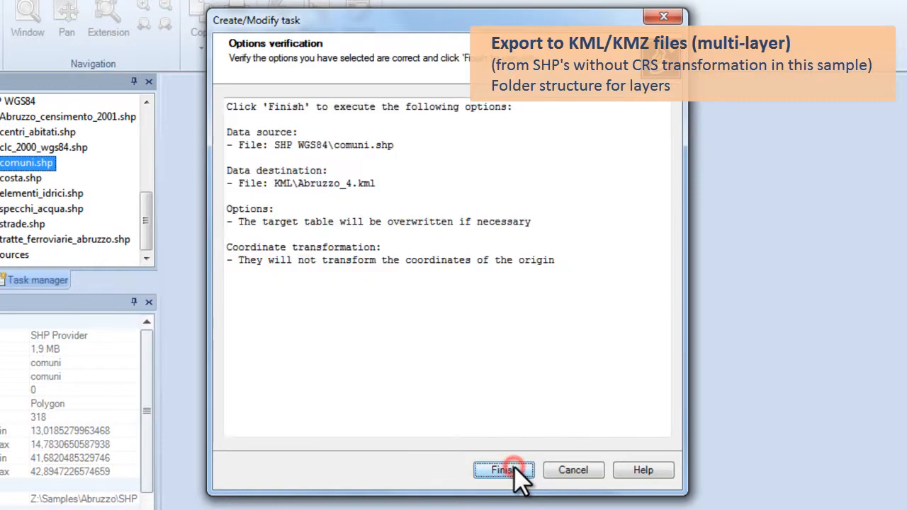
pyautogui.click(514, 466)
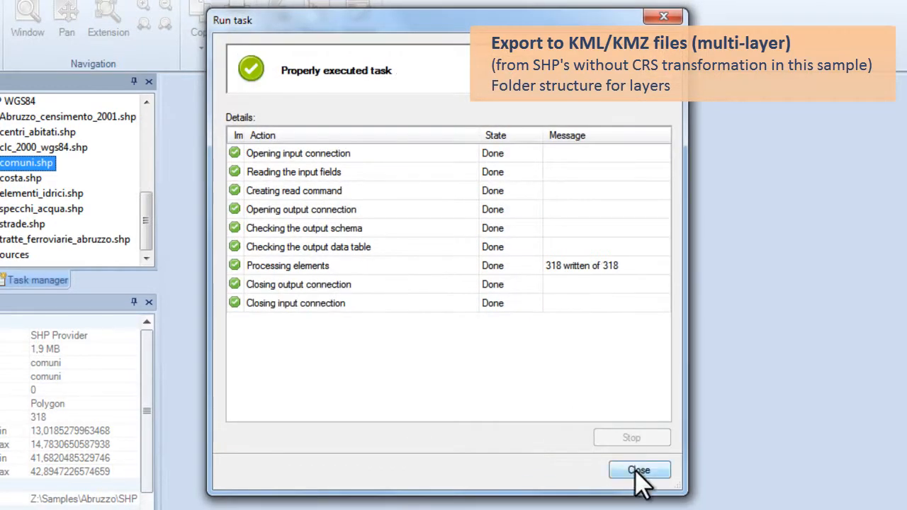
pyautogui.click(637, 470)
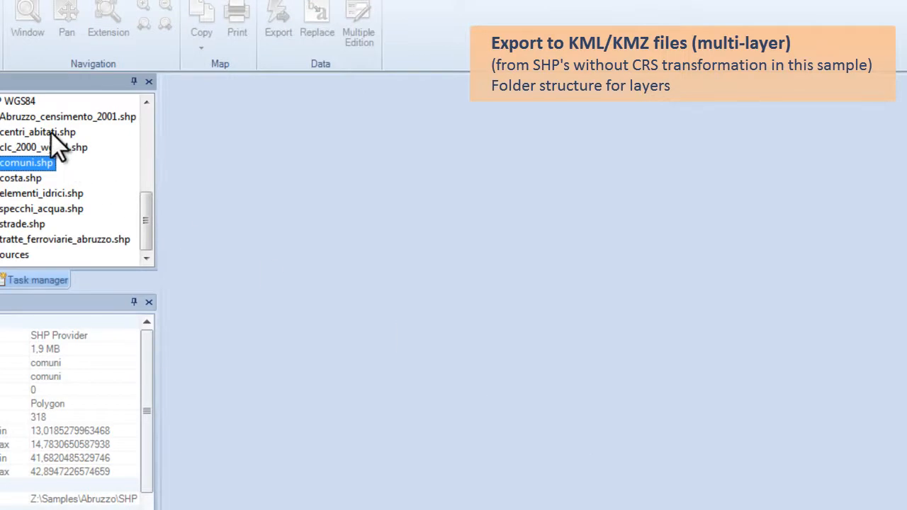
# - Start a data export of centri_abitati.shp and set its destination to the existing Abruzzo_4.kml in the Abruzzo shortcut's KML folder
pyautogui.click(51, 132)
pyautogui.rightClick(50, 132)
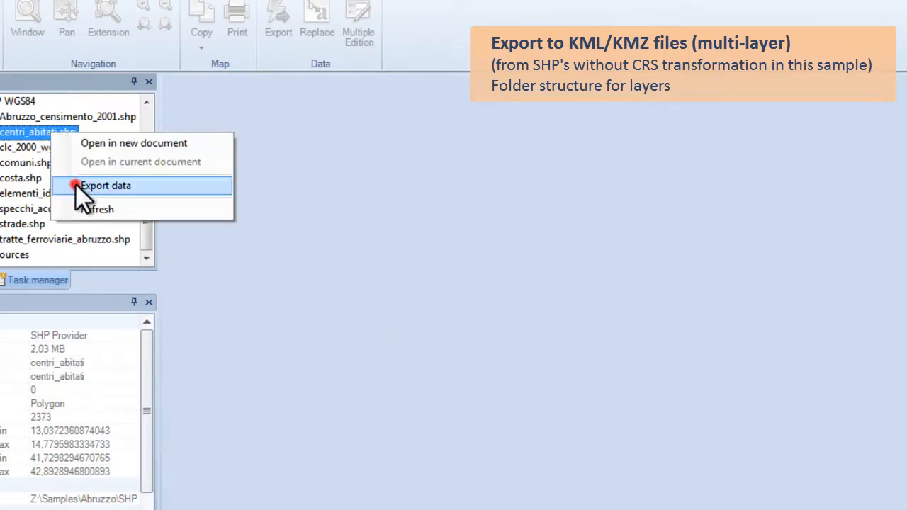
pyautogui.click(75, 185)
pyautogui.click(497, 471)
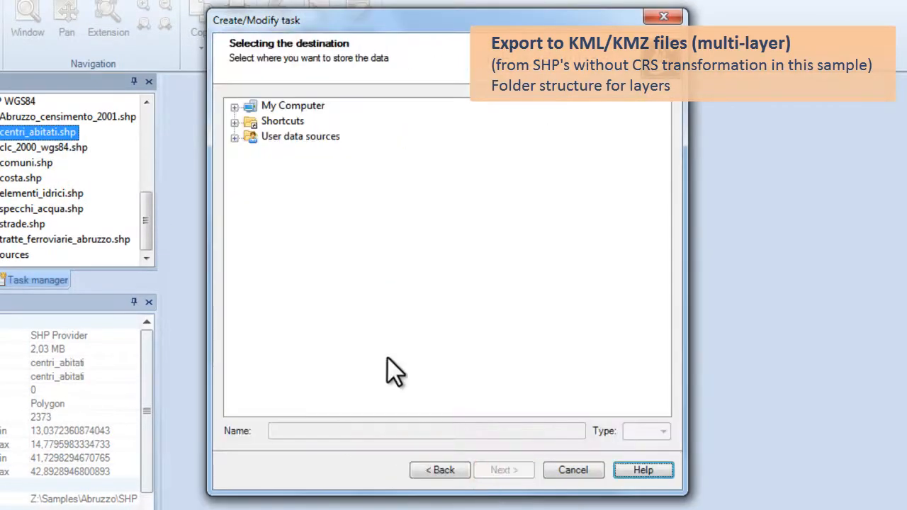
pyautogui.click(235, 121)
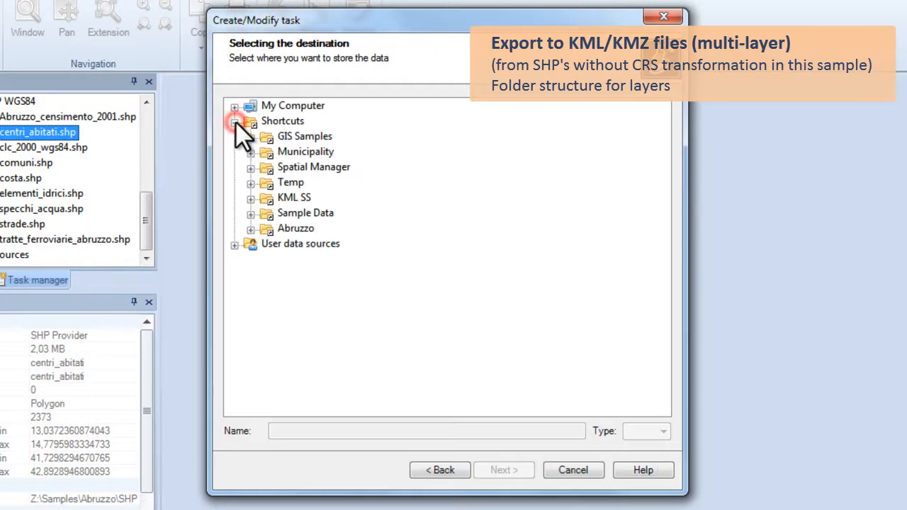
pyautogui.click(250, 228)
pyautogui.click(266, 246)
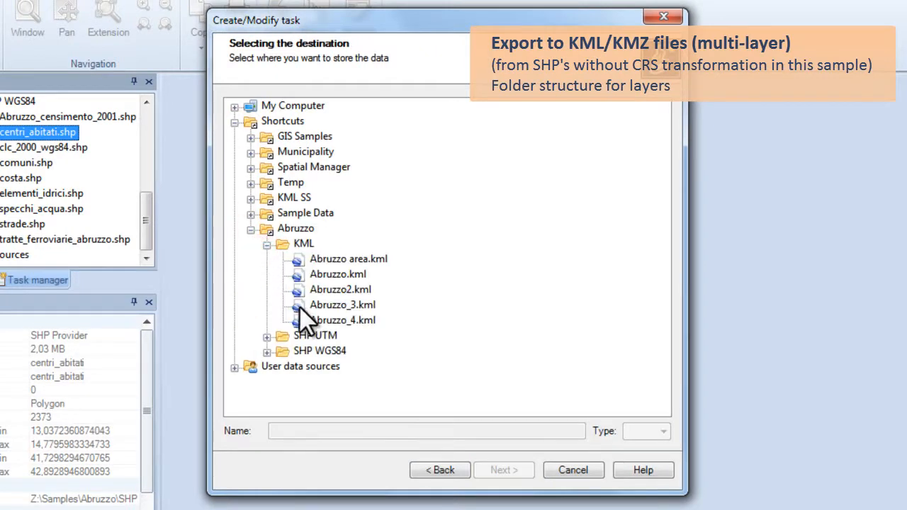
pyautogui.click(315, 320)
pyautogui.click(501, 466)
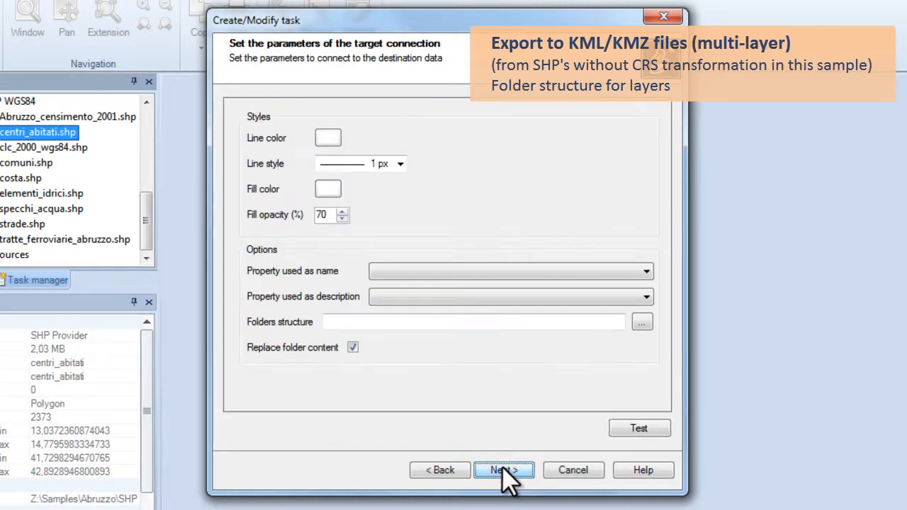
# - Set the line style to 3 px and use a new Centri subfolder under Area as the export's folders structure
pyautogui.click(401, 164)
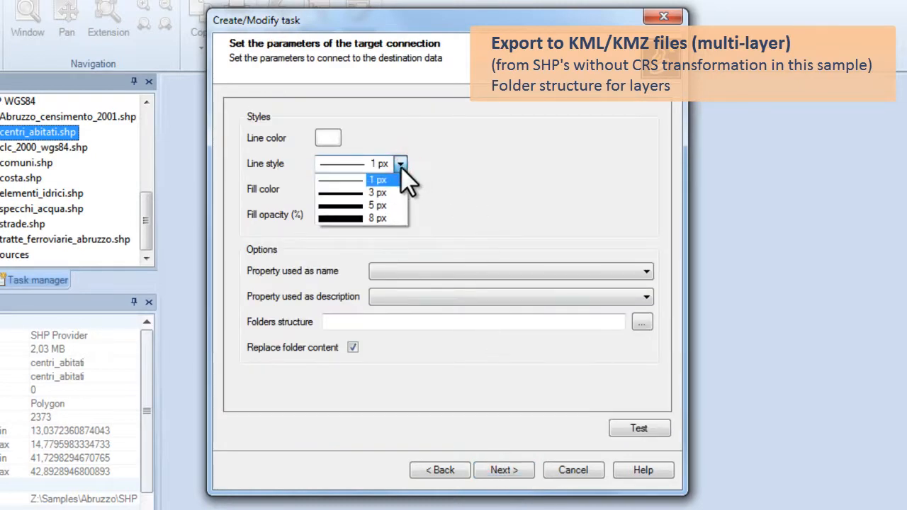
pyautogui.click(379, 192)
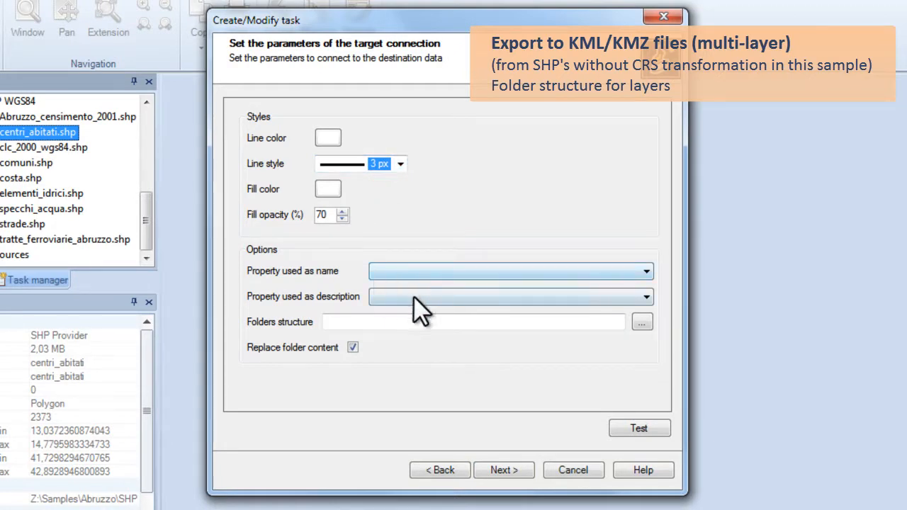
pyautogui.click(638, 321)
pyautogui.click(347, 148)
pyautogui.click(332, 110)
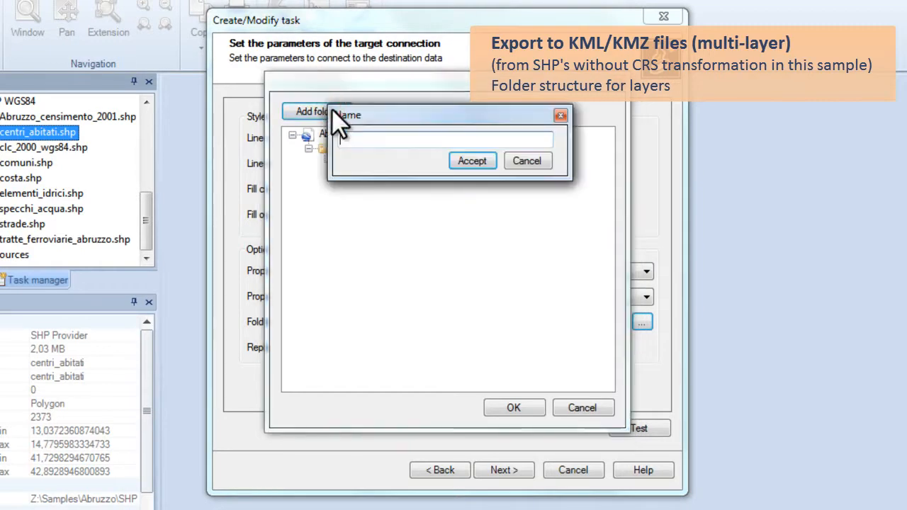
pyautogui.write('Centri')
pyautogui.click(470, 162)
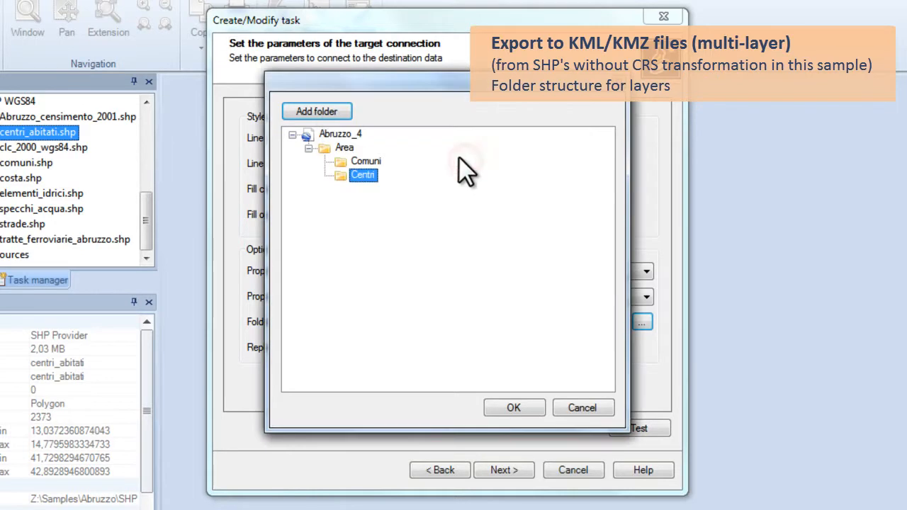
pyautogui.click(518, 408)
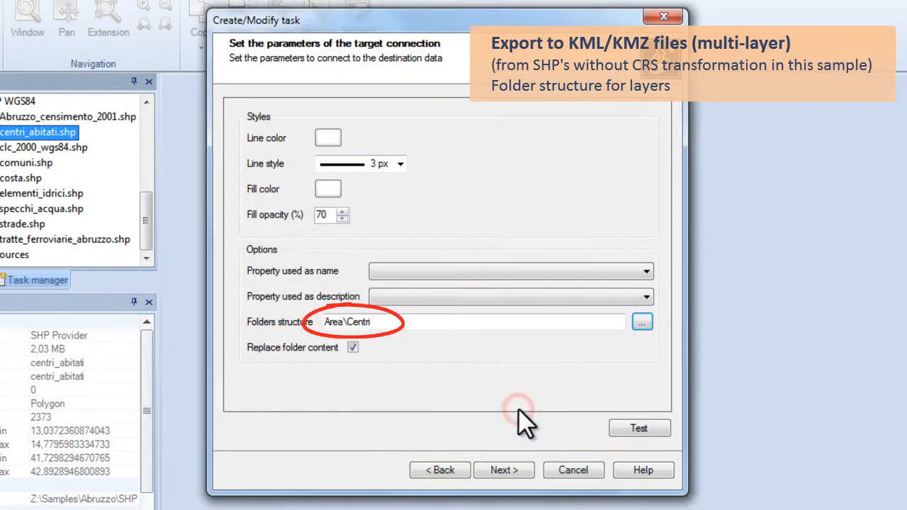
# - Run the centri_abitati.shp export to Abruzzo_4.kml immediately, without coordinate transformation, and close the task report
pyautogui.click(506, 469)
pyautogui.click(506, 470)
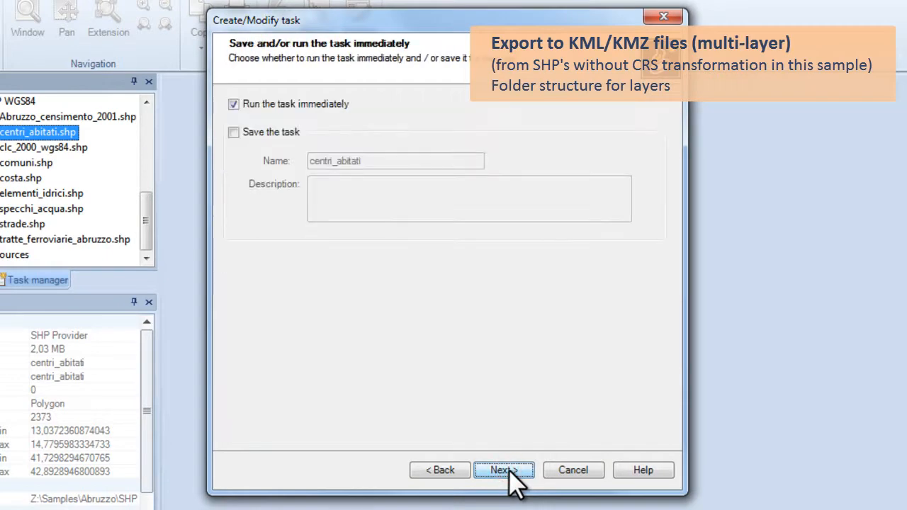
pyautogui.click(505, 470)
pyautogui.click(504, 470)
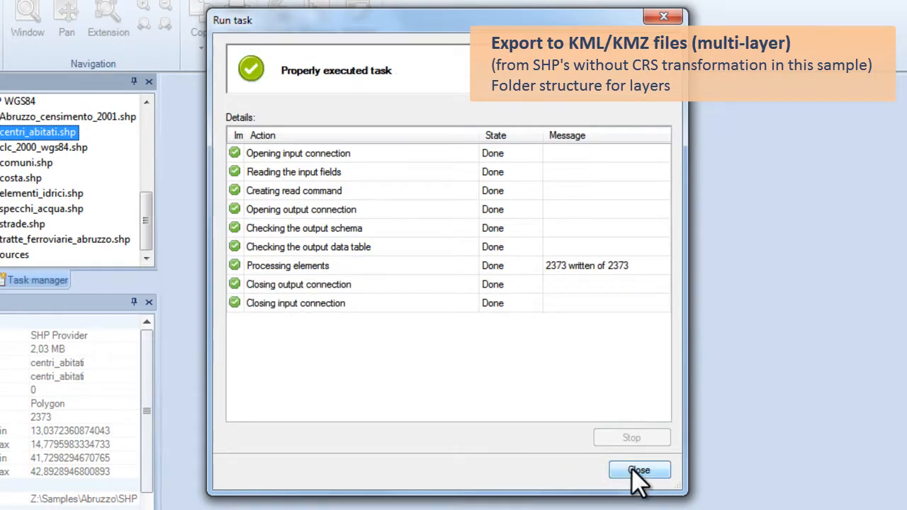
pyautogui.click(636, 471)
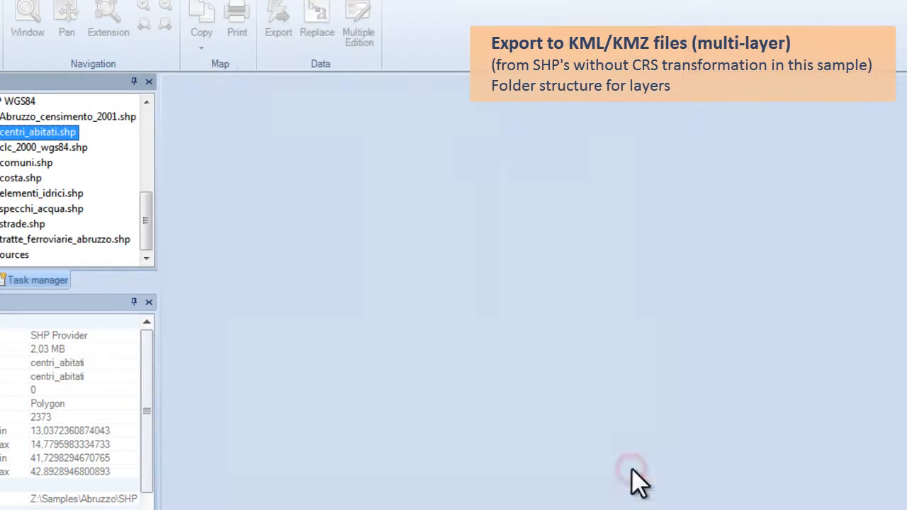
# - Start a data export of tratte_ferroviarie_abruzzo.shp and set its destination to Abruzzo_4.kml in the Abruzzo shortcut's KML folder
pyautogui.click(89, 240)
pyautogui.rightClick(88, 240)
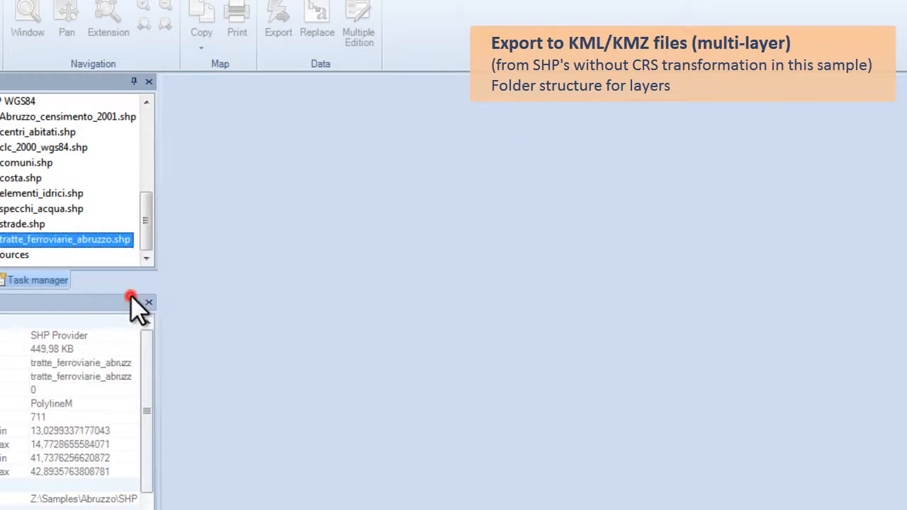
pyautogui.click(135, 295)
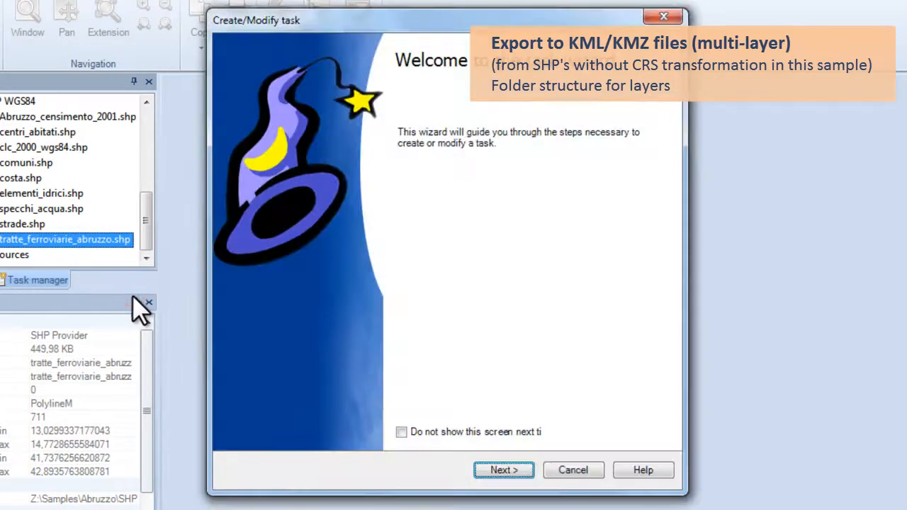
pyautogui.click(497, 465)
pyautogui.click(234, 122)
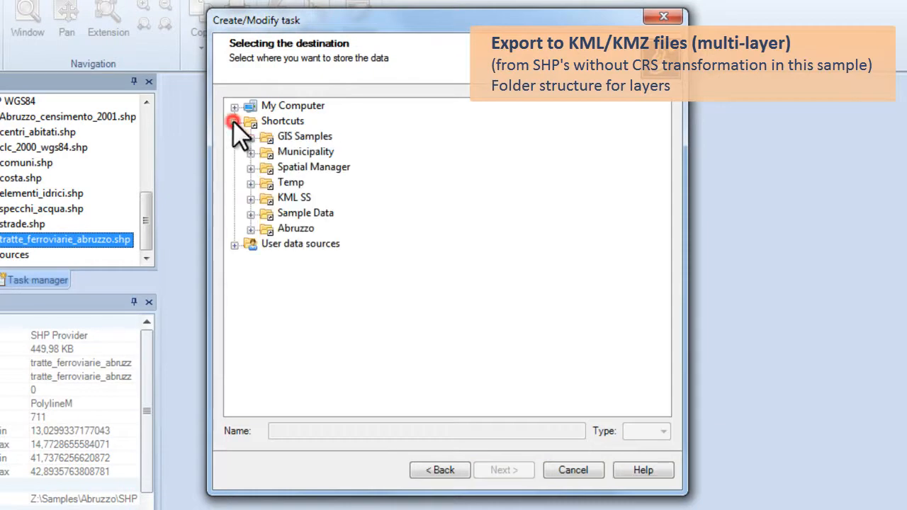
pyautogui.click(250, 230)
pyautogui.click(267, 245)
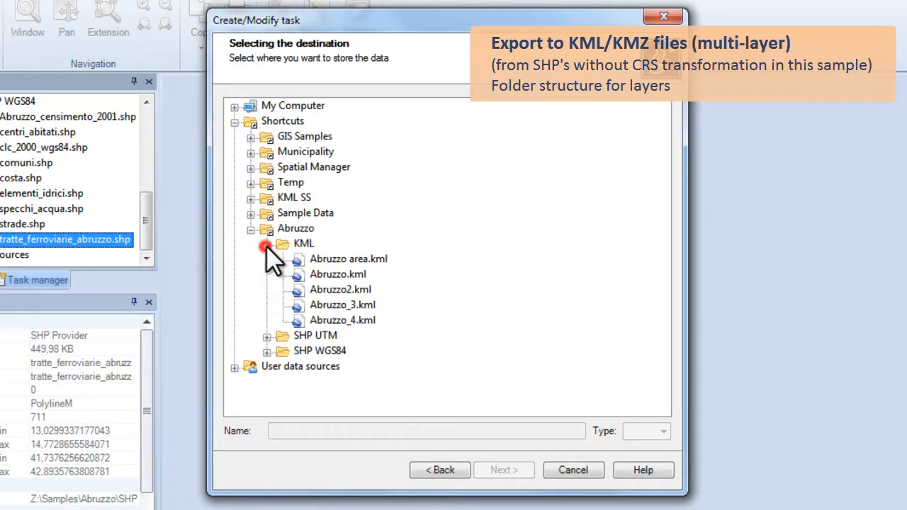
pyautogui.click(336, 315)
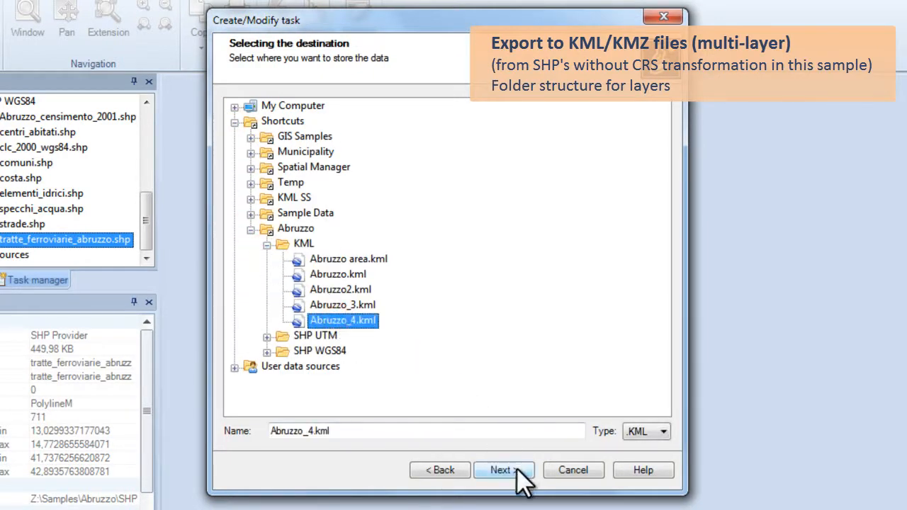
pyautogui.click(517, 468)
# - Set the line style to 3 px and add a Comunicazioni folder directly under Abruzzo_4 in the folders structure
pyautogui.click(400, 164)
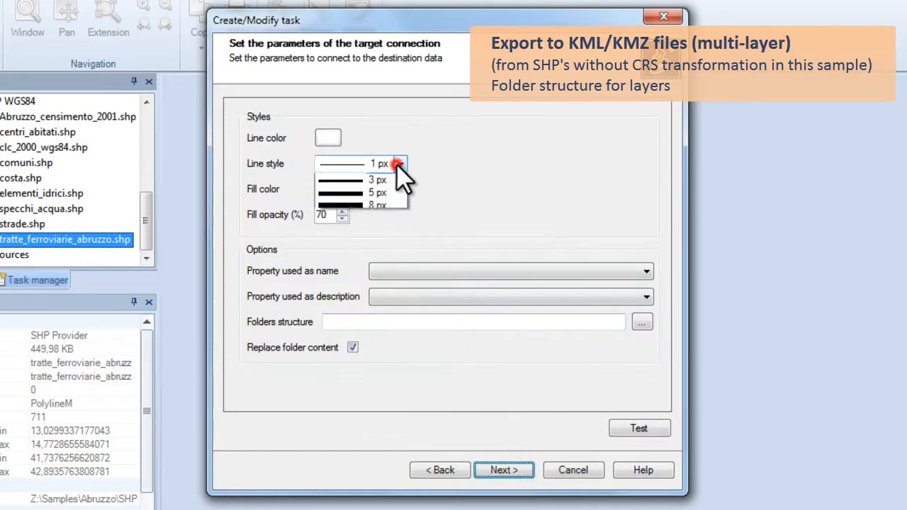
pyautogui.click(365, 192)
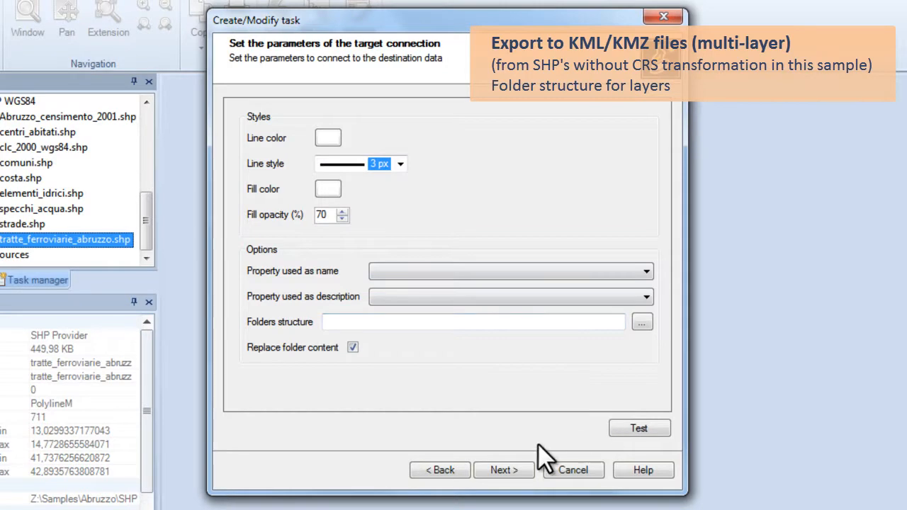
pyautogui.click(638, 324)
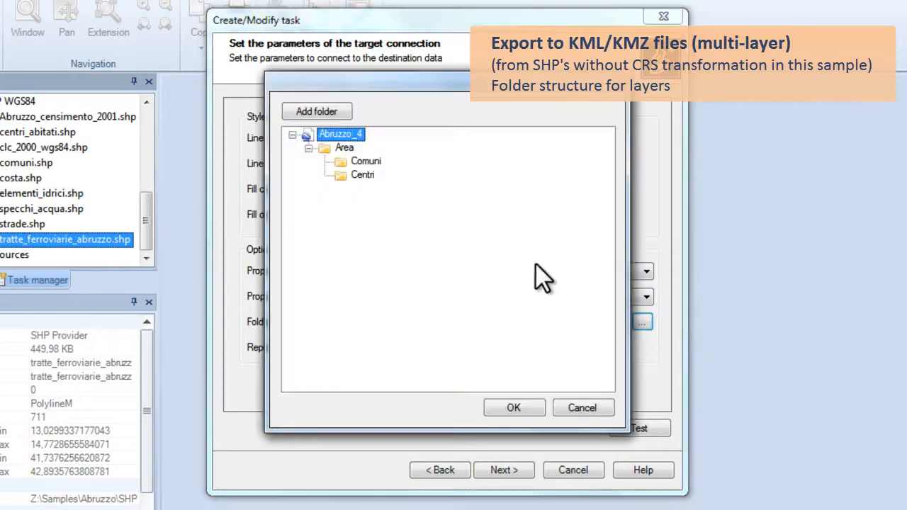
pyautogui.click(335, 115)
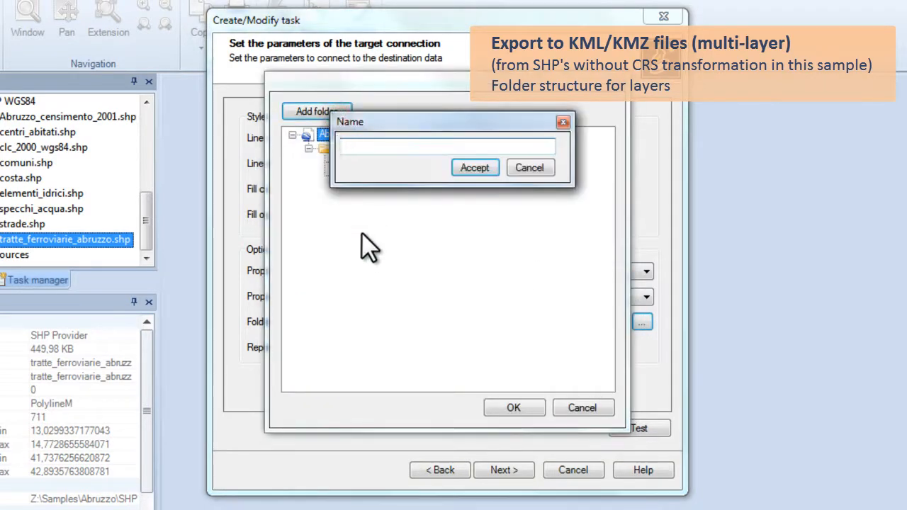
pyautogui.write('Comnuicazion')
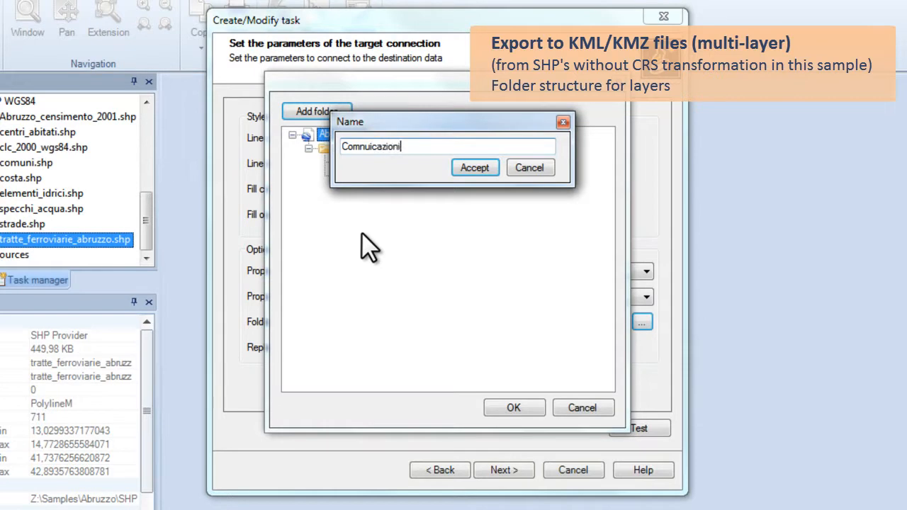
pyautogui.write('i')
pyautogui.click(372, 148)
pyautogui.press('BackSpace')
pyautogui.press('BackSpace')
pyautogui.write('un')
pyautogui.click(459, 168)
# - Add a Tratte ferroviare subfolder inside Comunicazioni and use it as the export's folders structure
pyautogui.click(313, 112)
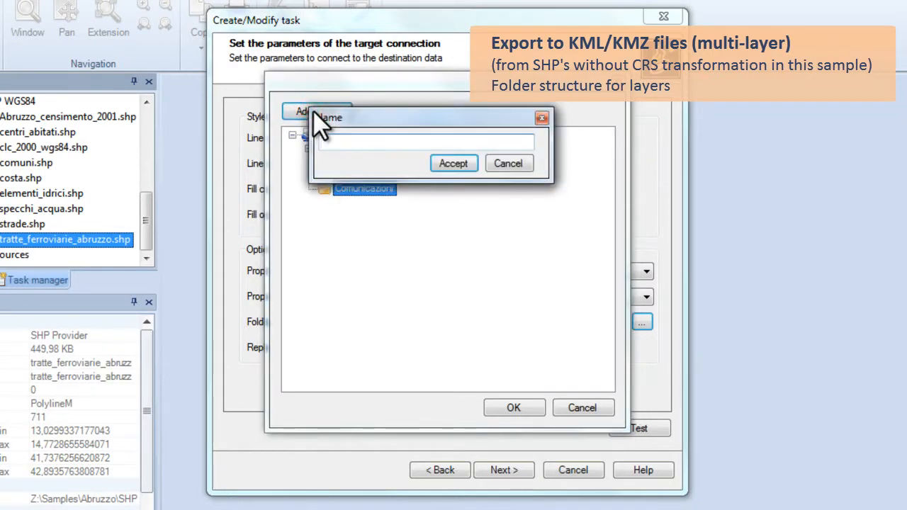
pyautogui.write('Tratte ferro')
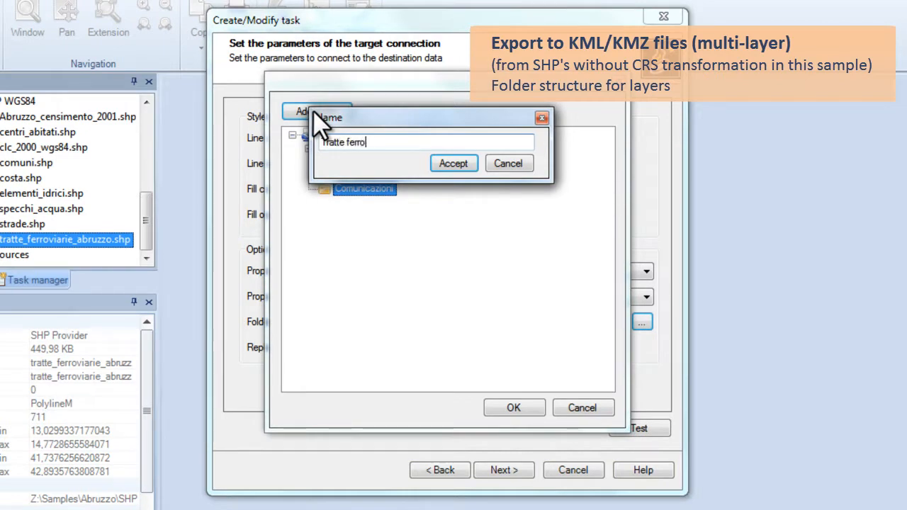
pyautogui.write('viare')
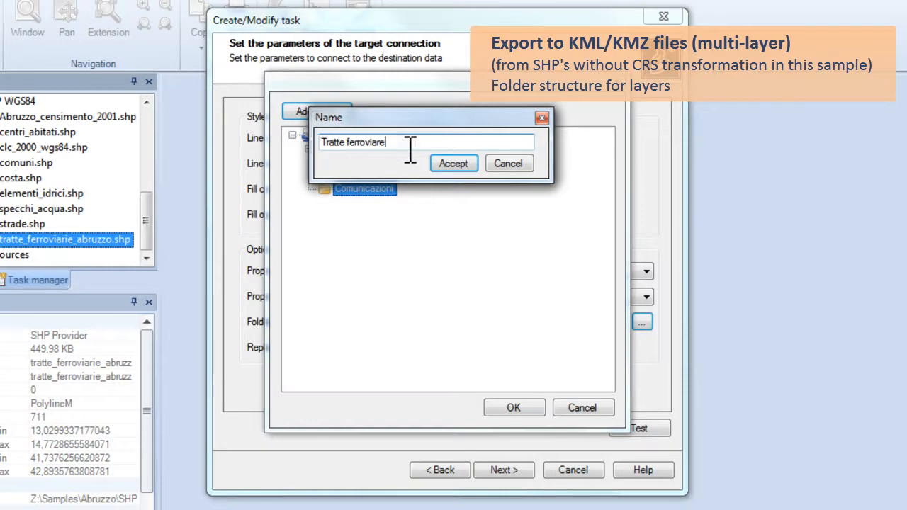
pyautogui.click(459, 165)
pyautogui.click(514, 410)
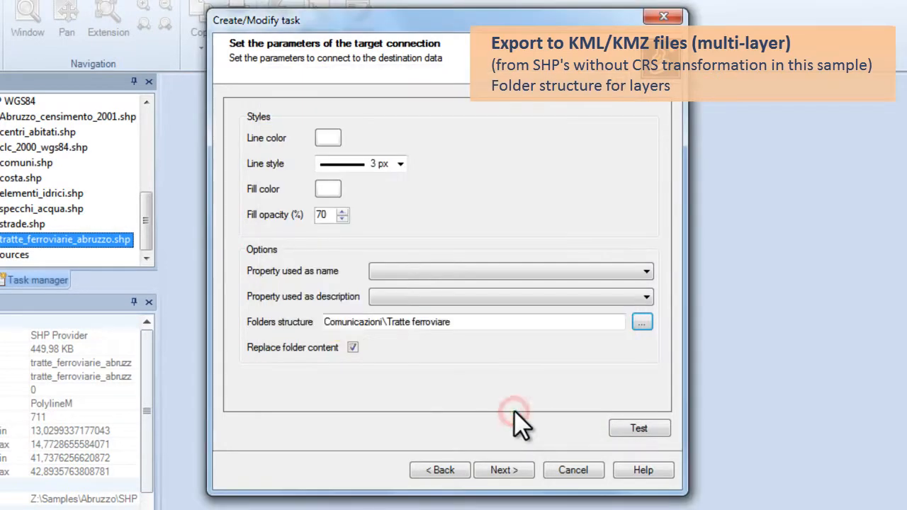
# - Run the tratte_ferroviarie_abruzzo.shp export to Abruzzo_4.kml without coordinate transformation and close the task report
pyautogui.click(519, 470)
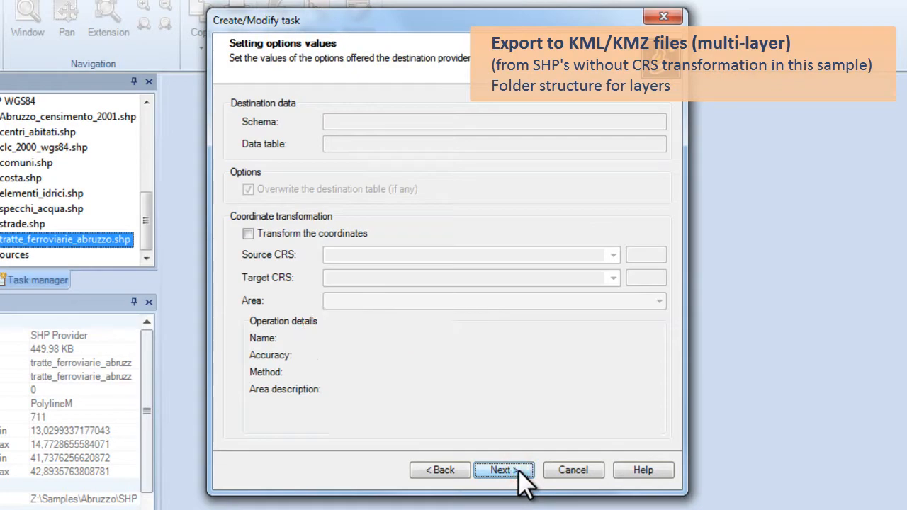
pyautogui.click(519, 470)
pyautogui.click(518, 470)
pyautogui.click(520, 473)
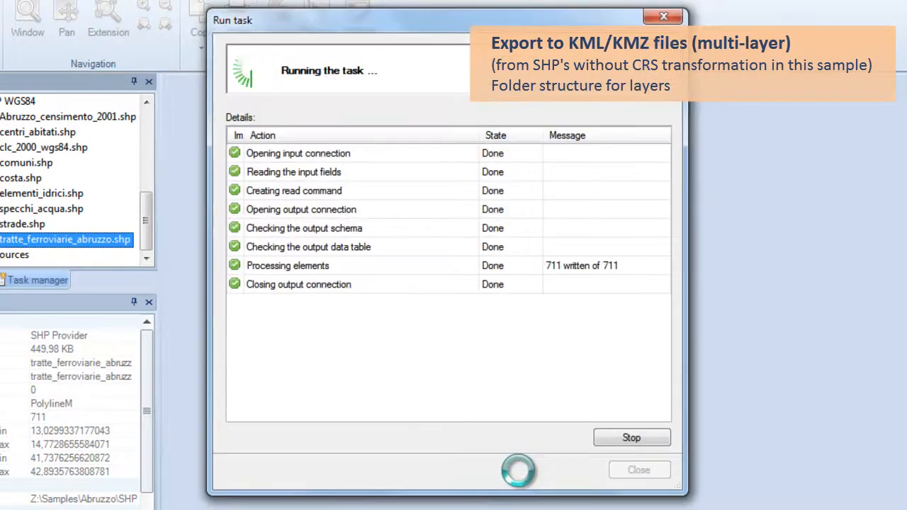
pyautogui.click(638, 470)
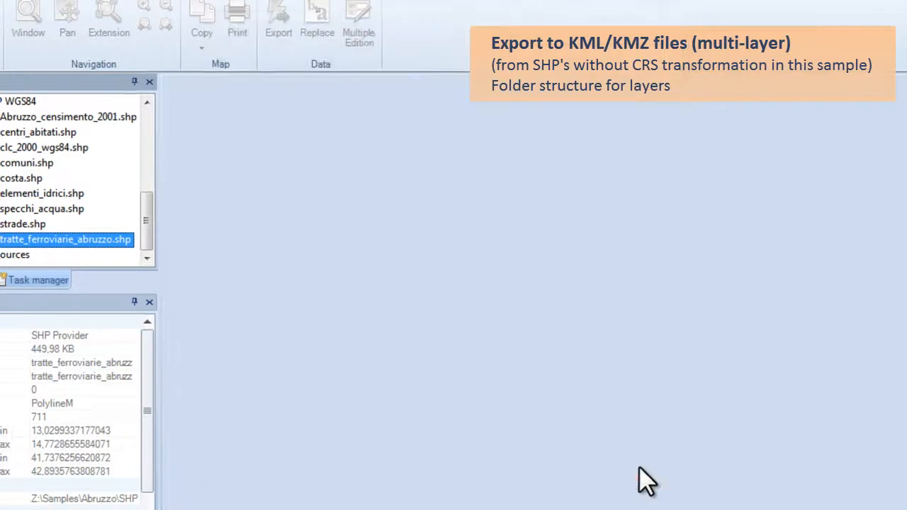
# - Refresh the KML folder of the Abruzzo shortcut in the data sources
pyautogui.click(203, 172)
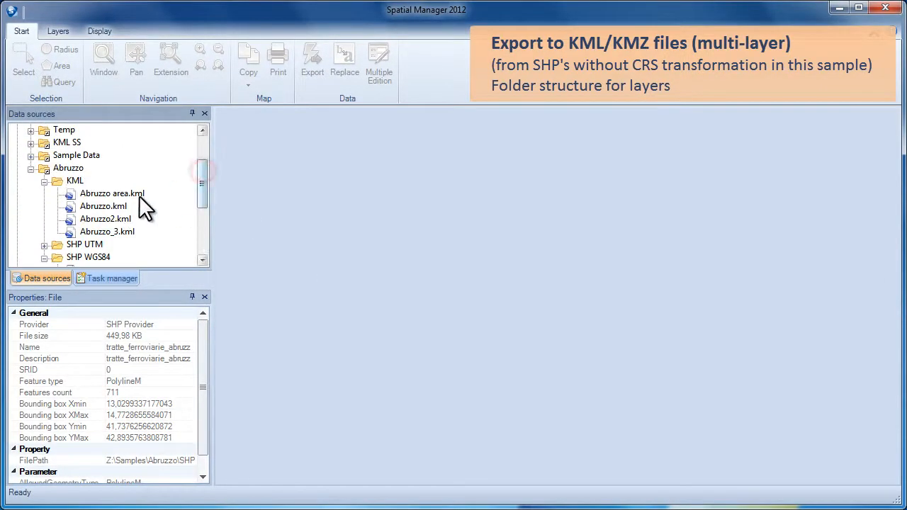
pyautogui.click(78, 171)
pyautogui.click(75, 181)
pyautogui.rightClick(73, 178)
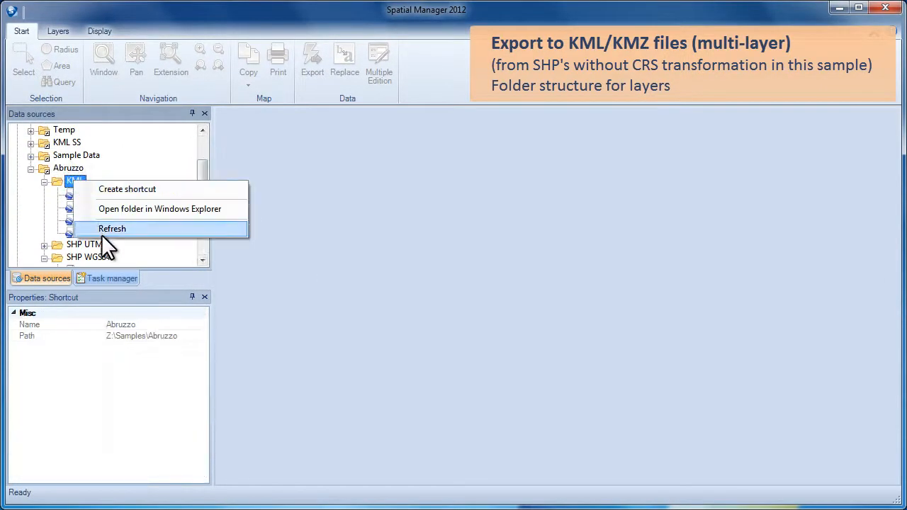
pyautogui.click(103, 227)
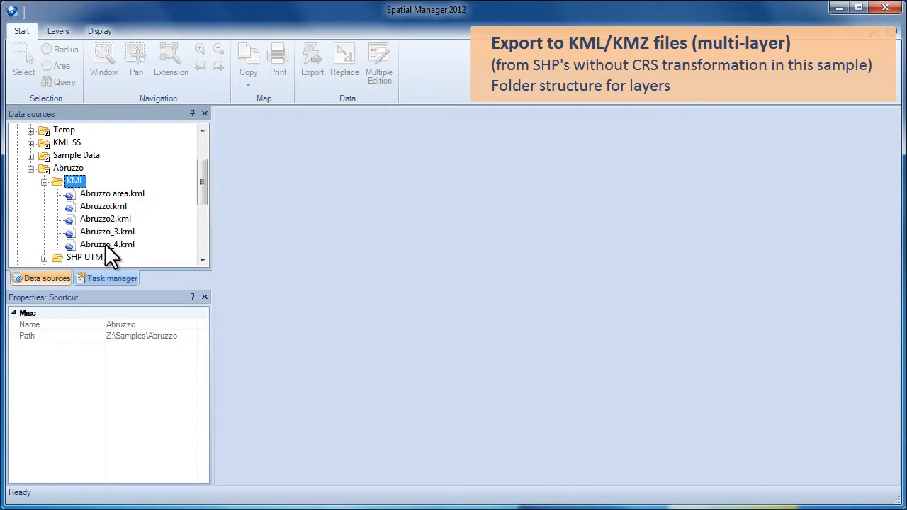
# - Open the Tratte ferroviare layer from the Comunicazioni folder of Abruzzo_4.kml in a new document
pyautogui.click(105, 244)
pyautogui.rightClick(105, 244)
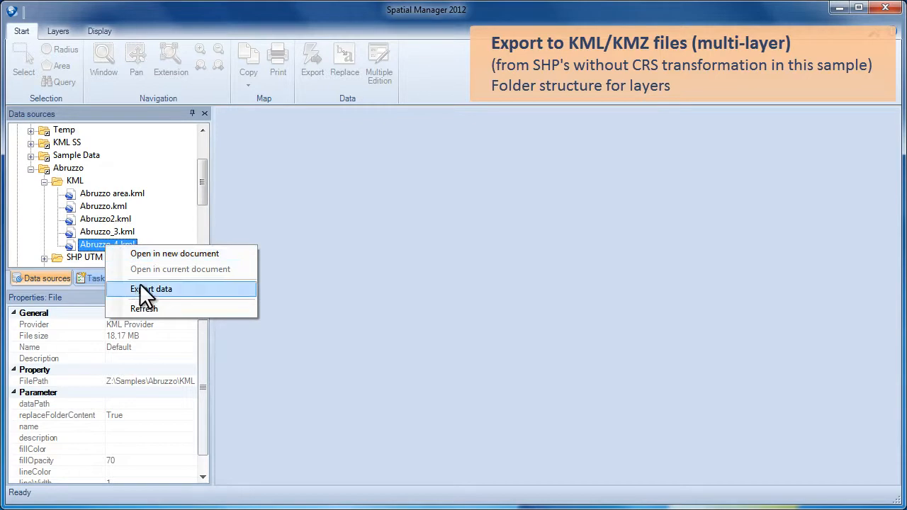
pyautogui.click(149, 256)
pyautogui.click(333, 174)
pyautogui.click(346, 184)
pyautogui.click(345, 220)
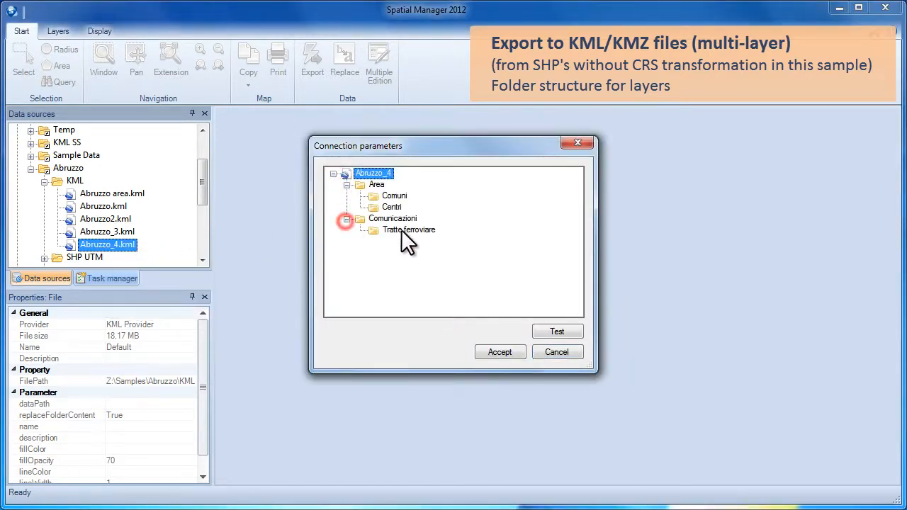
pyautogui.click(400, 231)
pyautogui.click(485, 353)
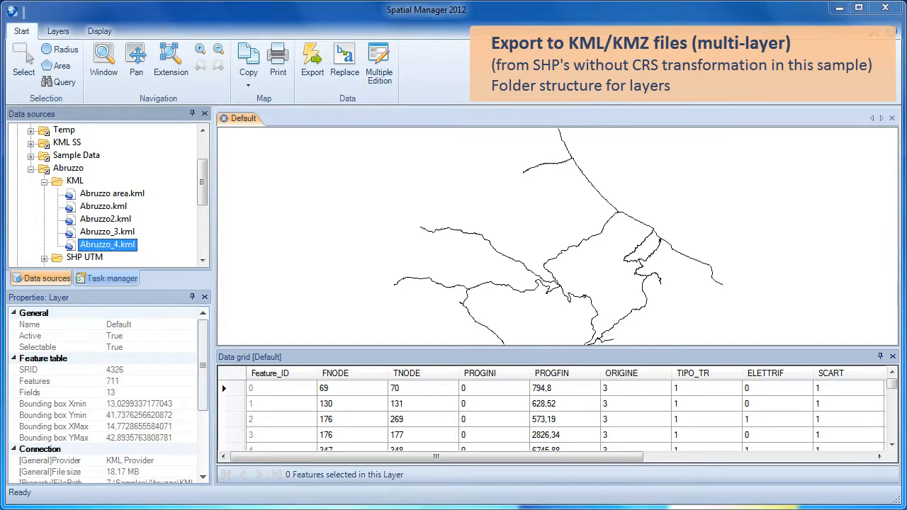
# - Switch to Google Earth and expand Abruzzo_4.kml with its Area and Comunicazioni folders to examine the layer structure over the coast
pyautogui.hotkey('alt', 'Tab')
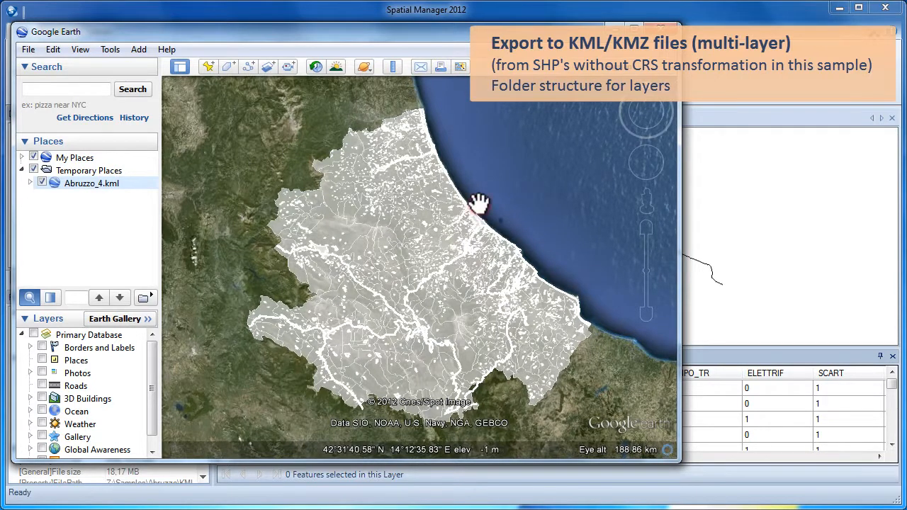
pyautogui.scroll(1, 479, 203)
pyautogui.scroll(3, 480, 204)
pyautogui.scroll(4, 450, 245)
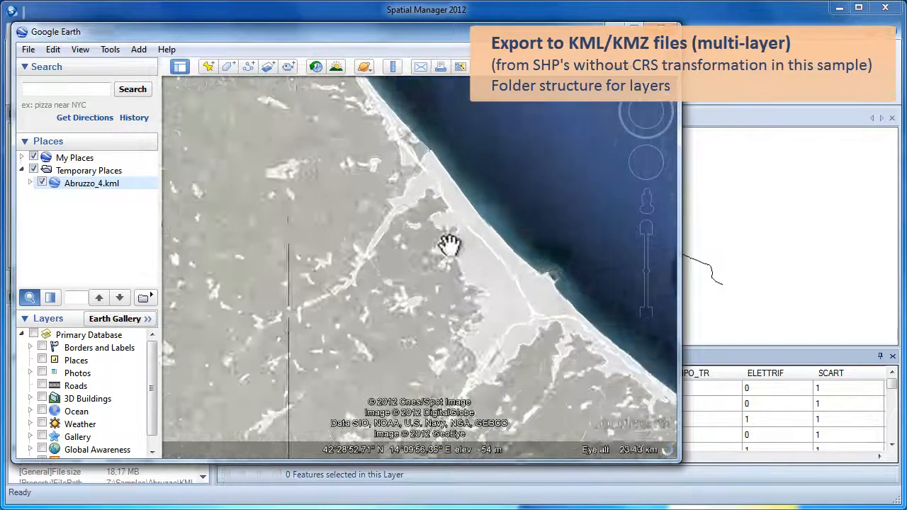
pyautogui.click(31, 183)
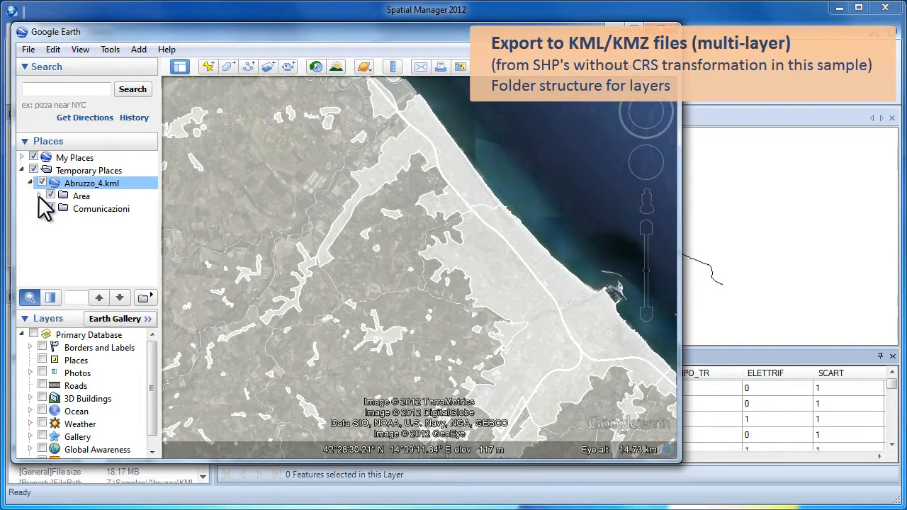
pyautogui.click(38, 196)
pyautogui.click(38, 234)
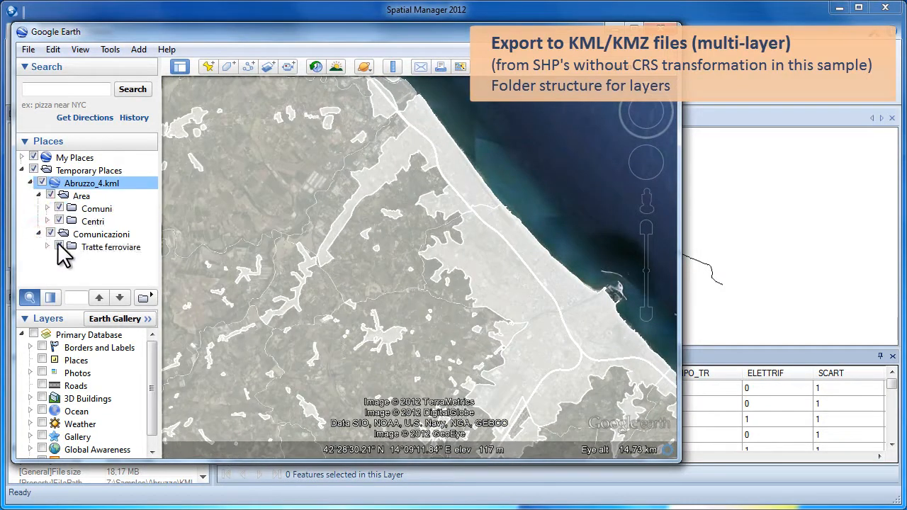
# - Toggle the visibility of the Tratte ferroviare layer and the Area folder off and on to compare them on the map
pyautogui.click(59, 247)
pyautogui.click(58, 245)
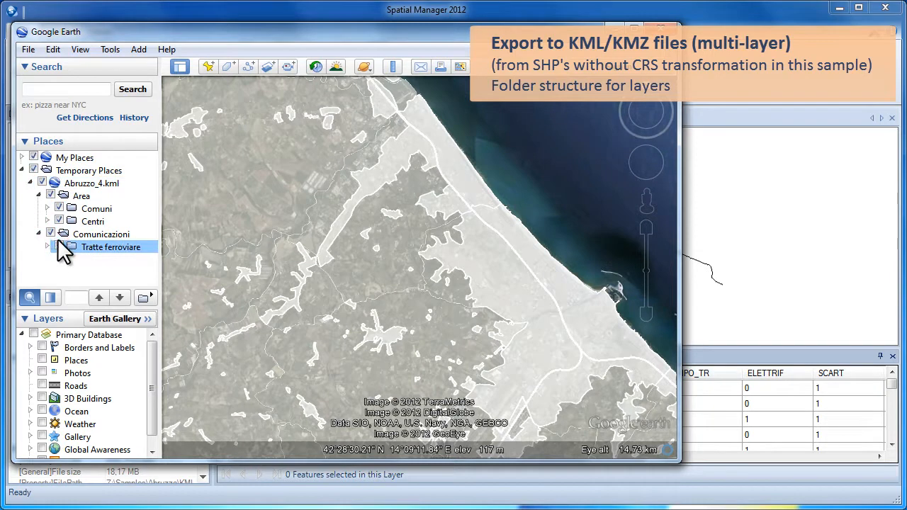
pyautogui.click(51, 197)
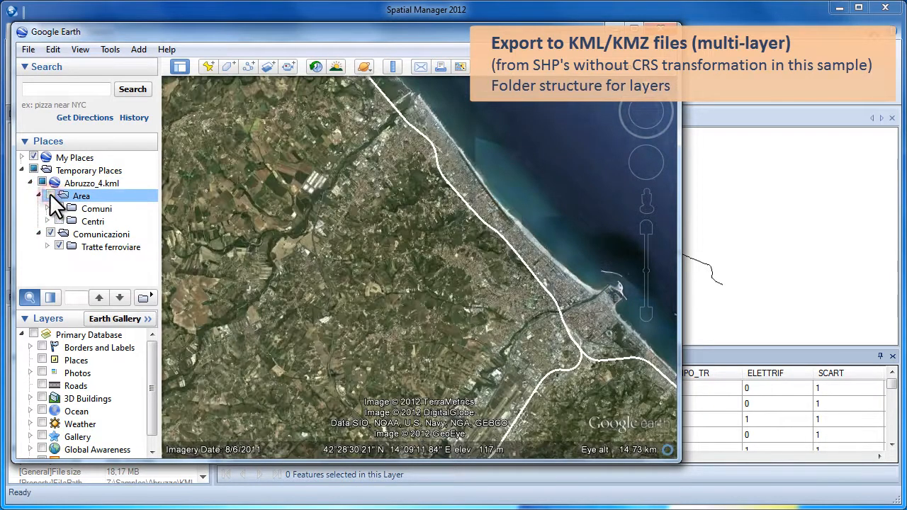
pyautogui.click(50, 196)
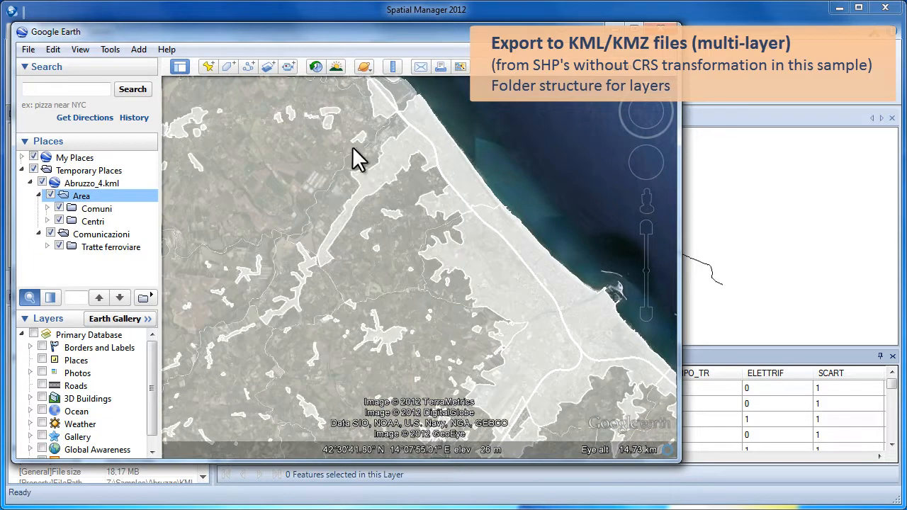
# - Inspect the data balloons of a Comuni polygon inland and a Centri polygon near the coast, closing each one
pyautogui.click(317, 150)
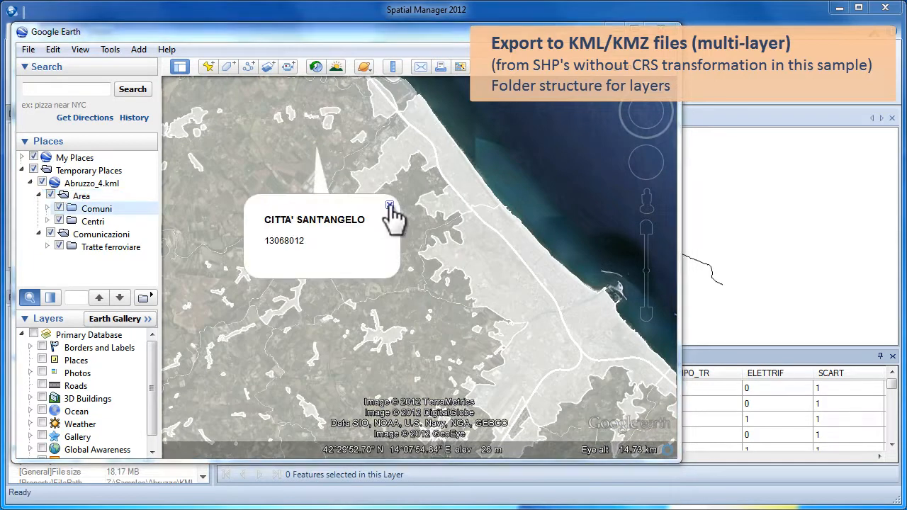
pyautogui.click(390, 205)
pyautogui.click(396, 150)
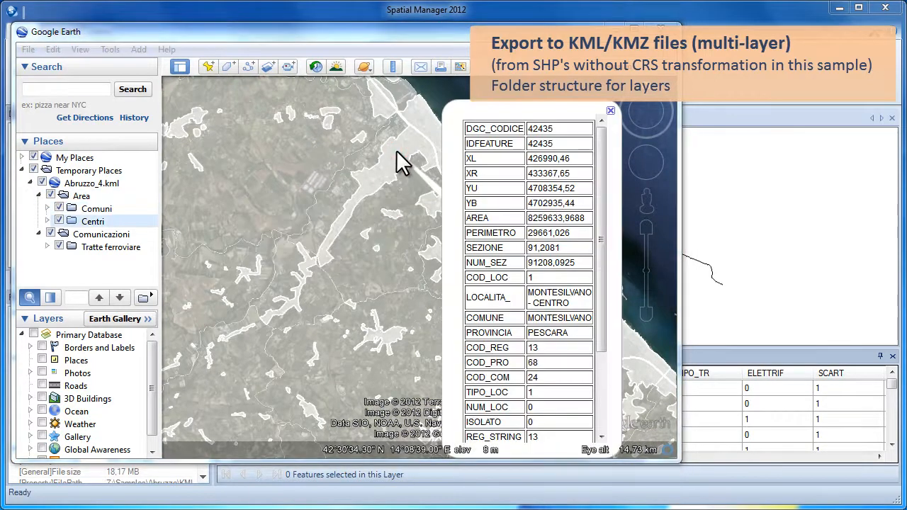
pyautogui.click(611, 111)
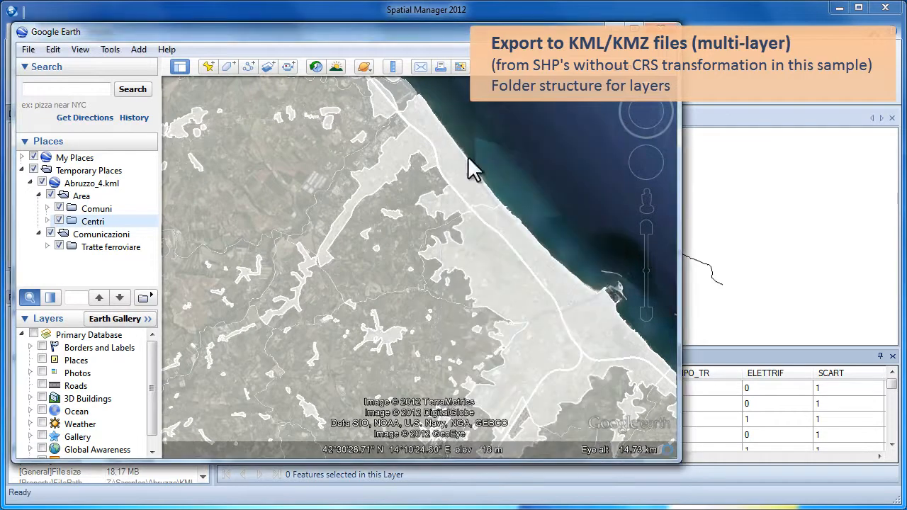
# - Hide the Area folder and display the attribute balloon of the railway line running along the coast
pyautogui.click(50, 196)
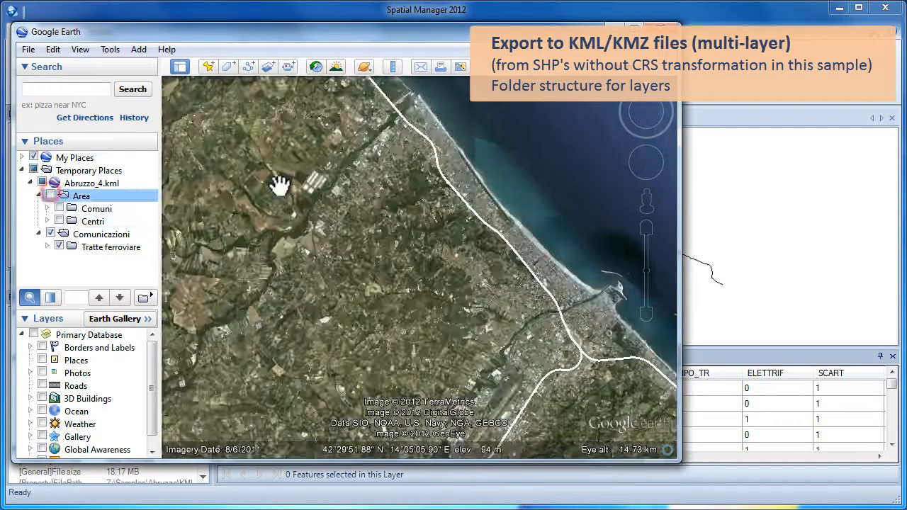
pyautogui.click(434, 144)
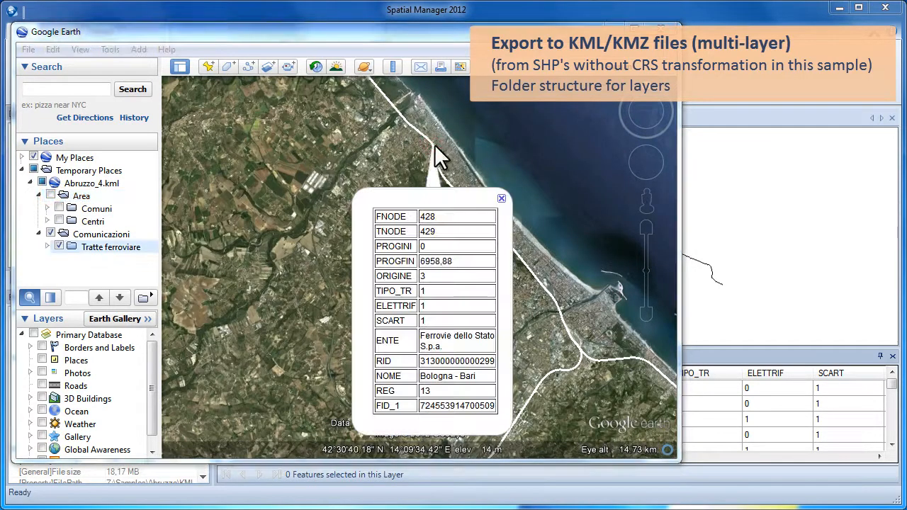